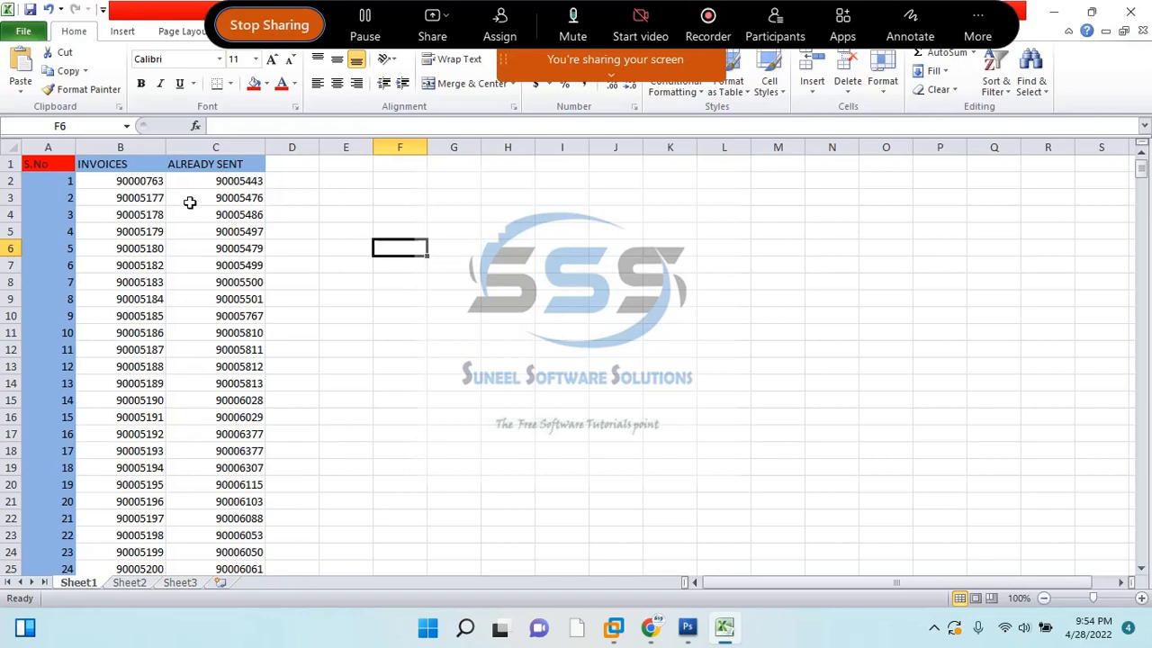
Review the INVOICES column from its header down to the last entry in row 501.
left_click(137, 179)
left_click(135, 163)
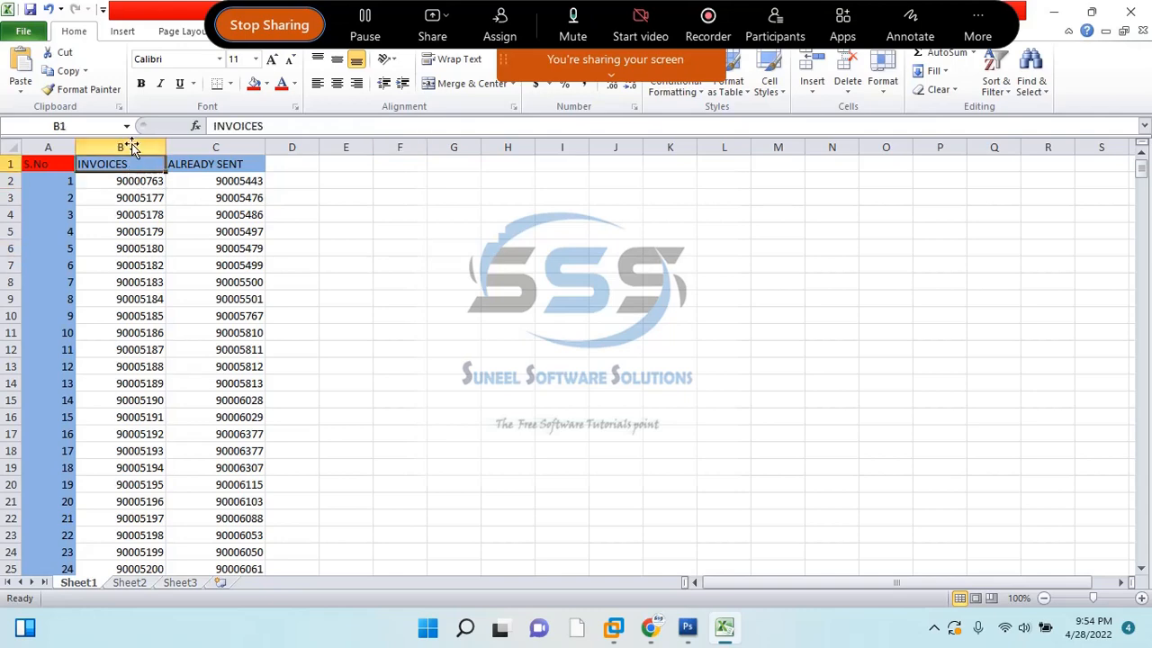
key("ctrl+shift+Down")
scroll(144, 279, "down", 8)
scroll(132, 434, "down", 11)
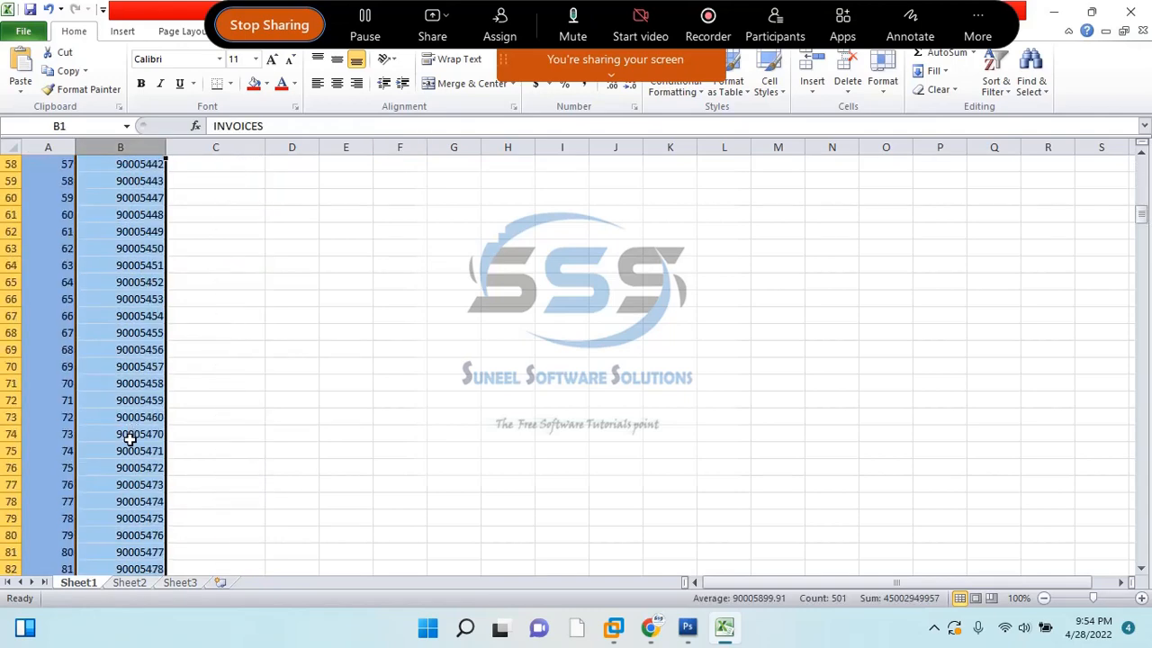
scroll(141, 478, "down", 8)
left_click_drag(1139, 233, 1142, 545)
scroll(252, 497, "down", 3)
left_click(217, 487)
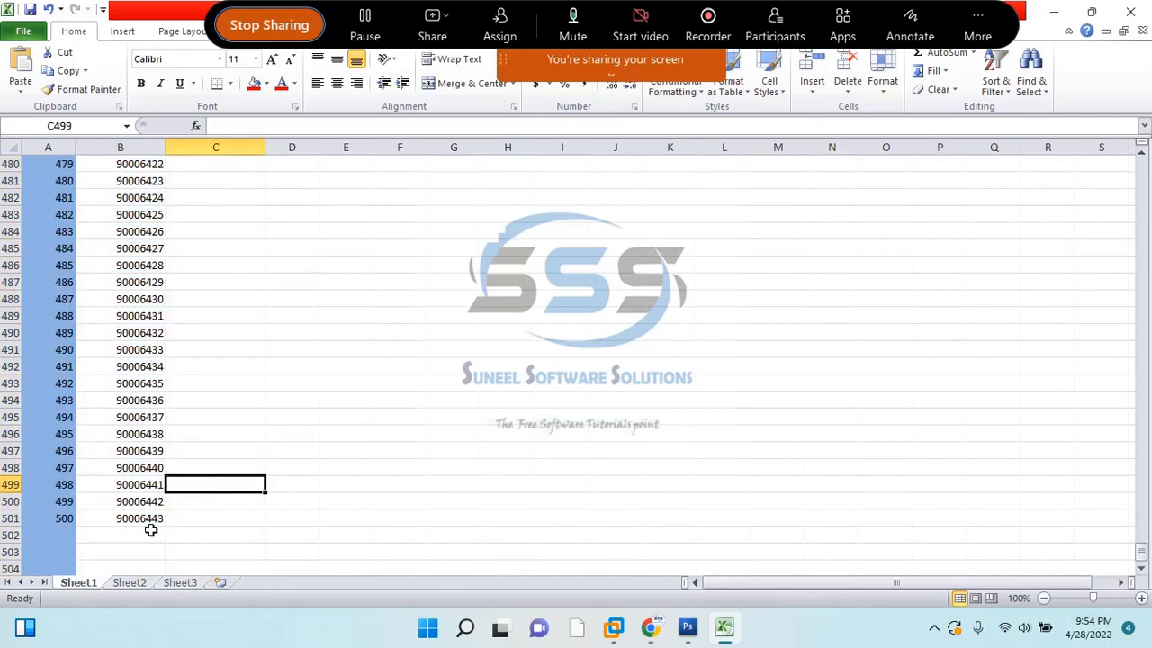
left_click(148, 520)
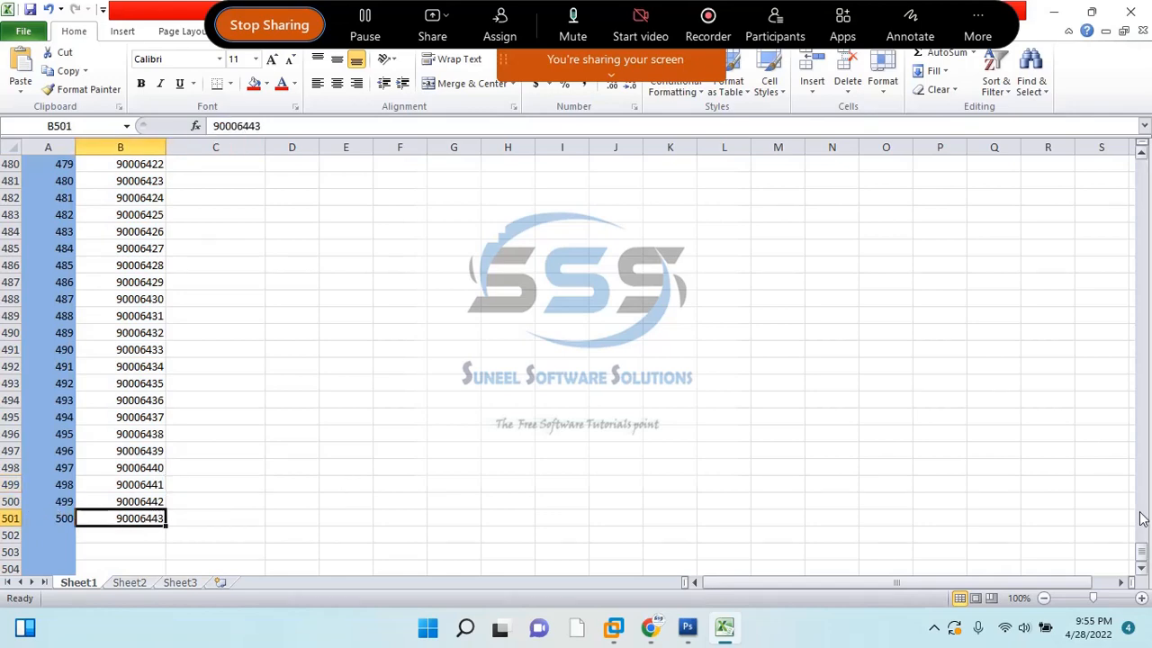
left_click_drag(1142, 550, 1104, 160)
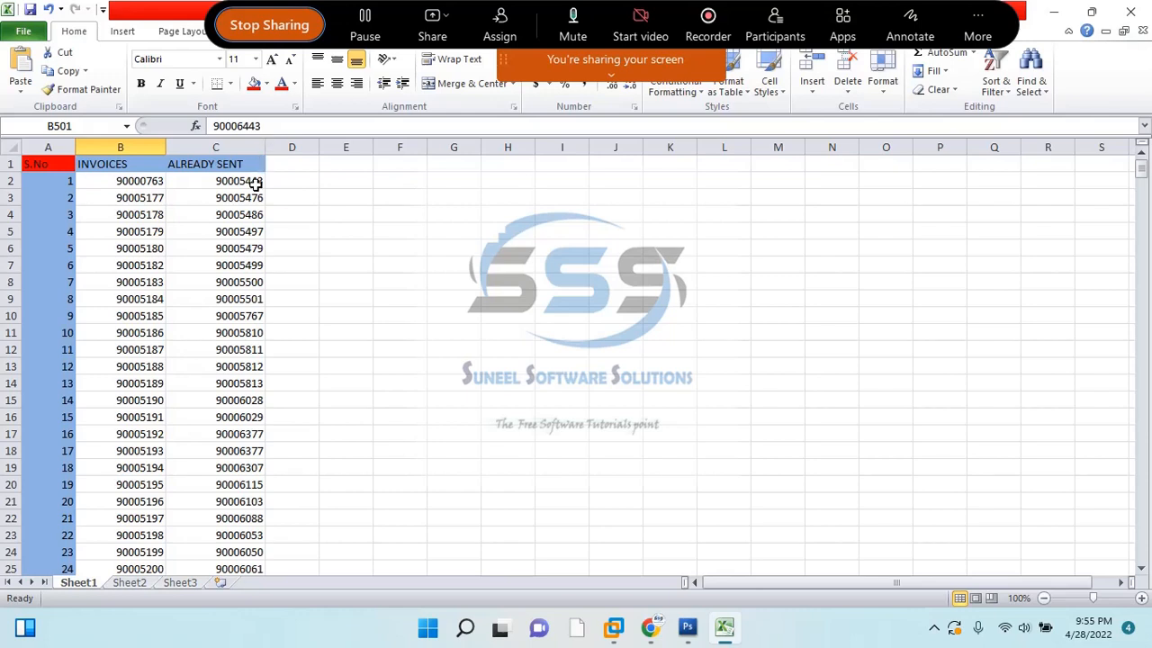
Review the ALREADY SENT column from its first entry down to the last one in row 42.
left_click_drag(255, 183, 260, 504)
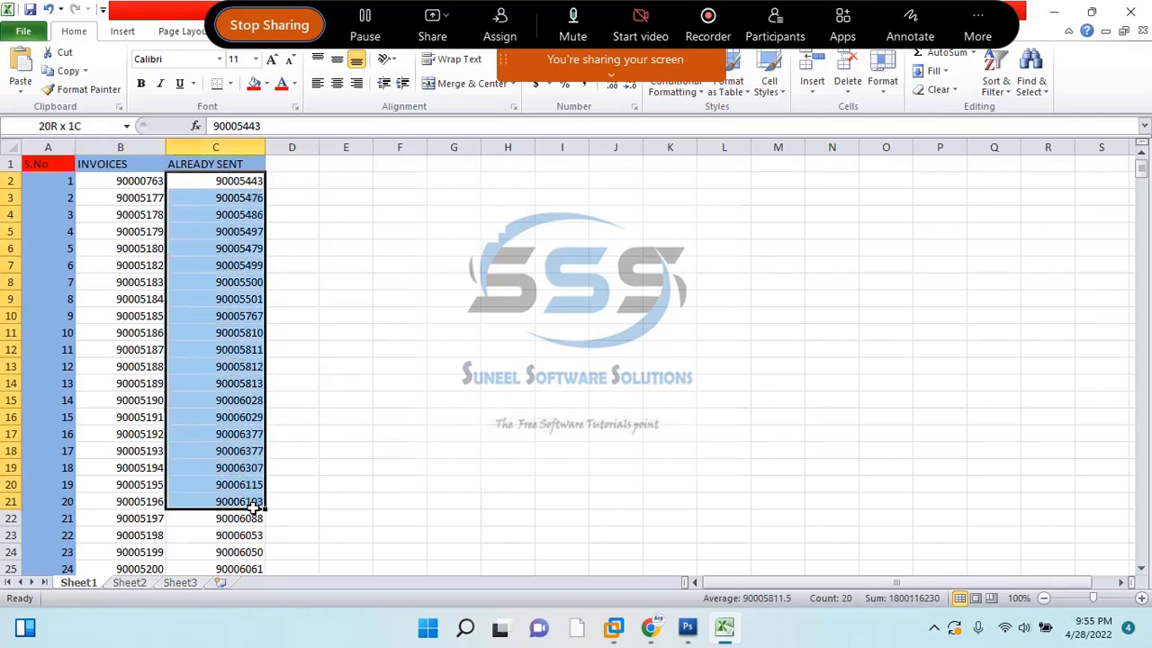
scroll(255, 440, "down", 6)
scroll(252, 437, "down", 4)
scroll(244, 428, "up", 1)
left_click(272, 402)
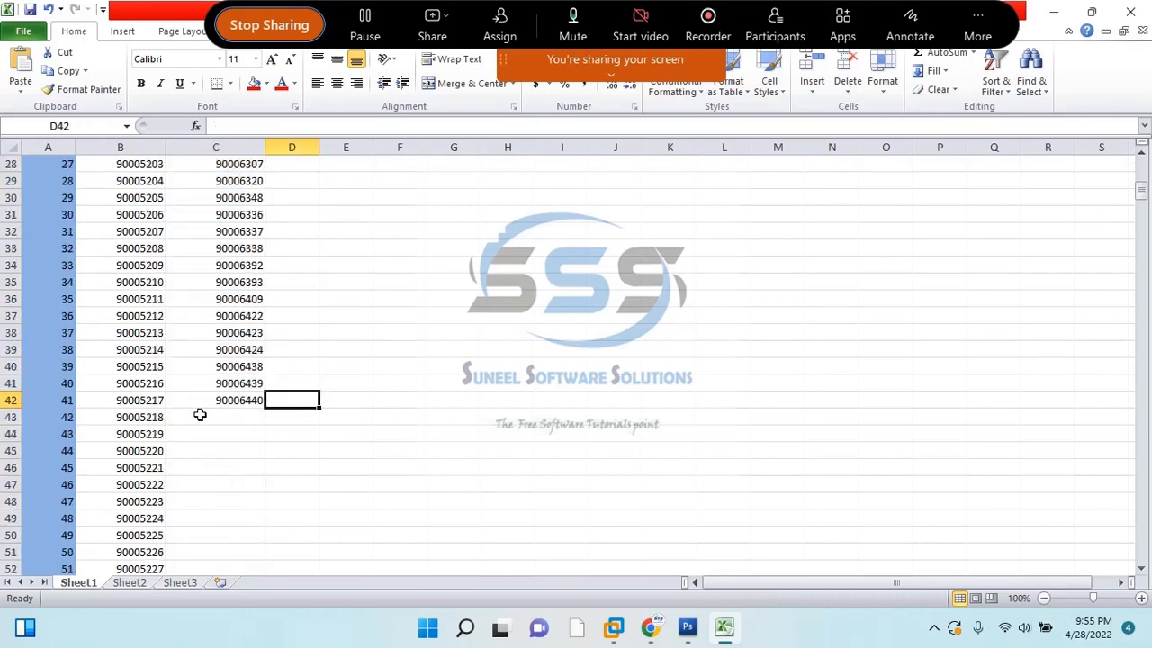
left_click(207, 401)
scroll(237, 404, "up", 8)
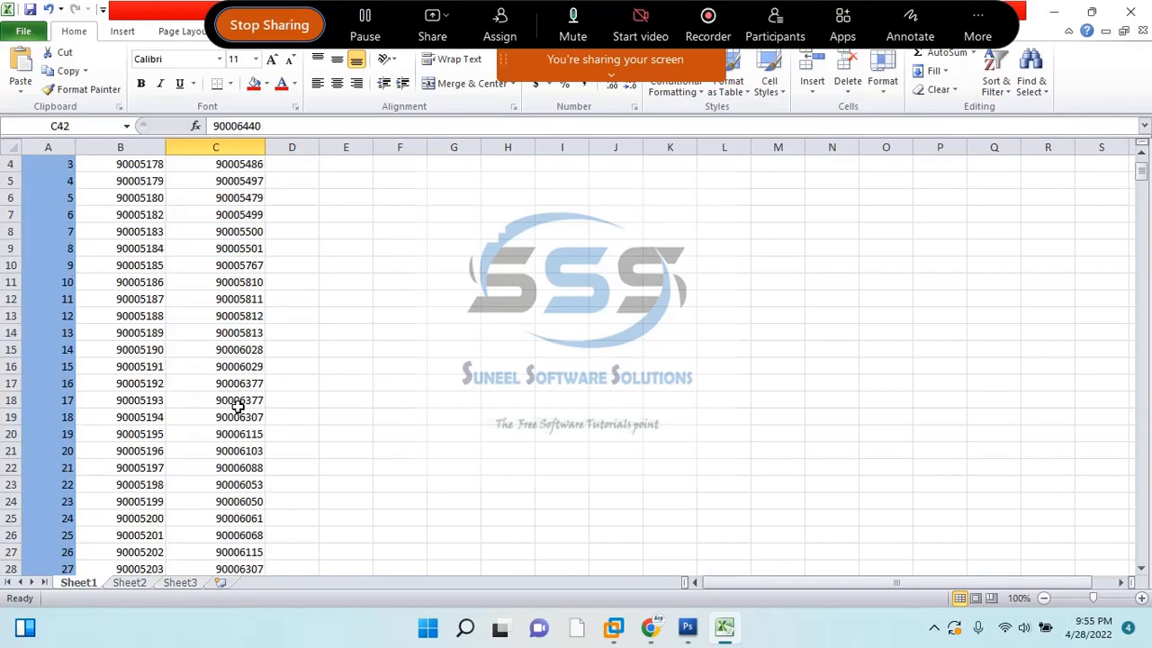
scroll(237, 407, "down", 4)
scroll(237, 406, "down", 4)
left_click(339, 415)
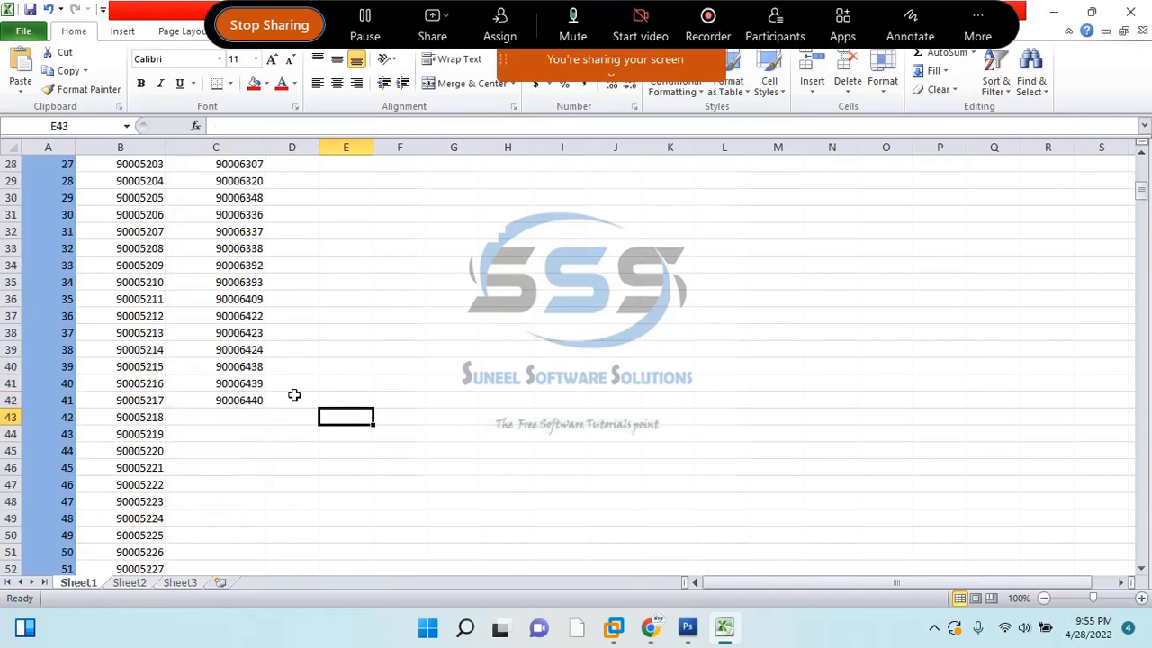
left_click(241, 402)
scroll(286, 374, "up", 9)
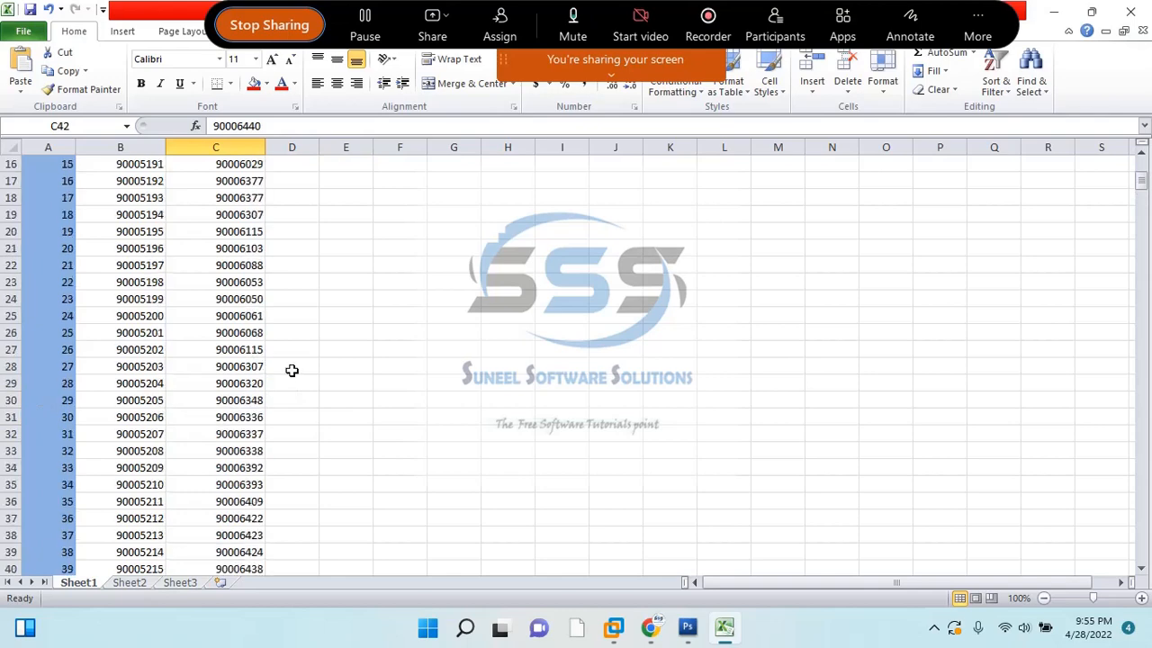
left_click_drag(142, 182, 144, 547)
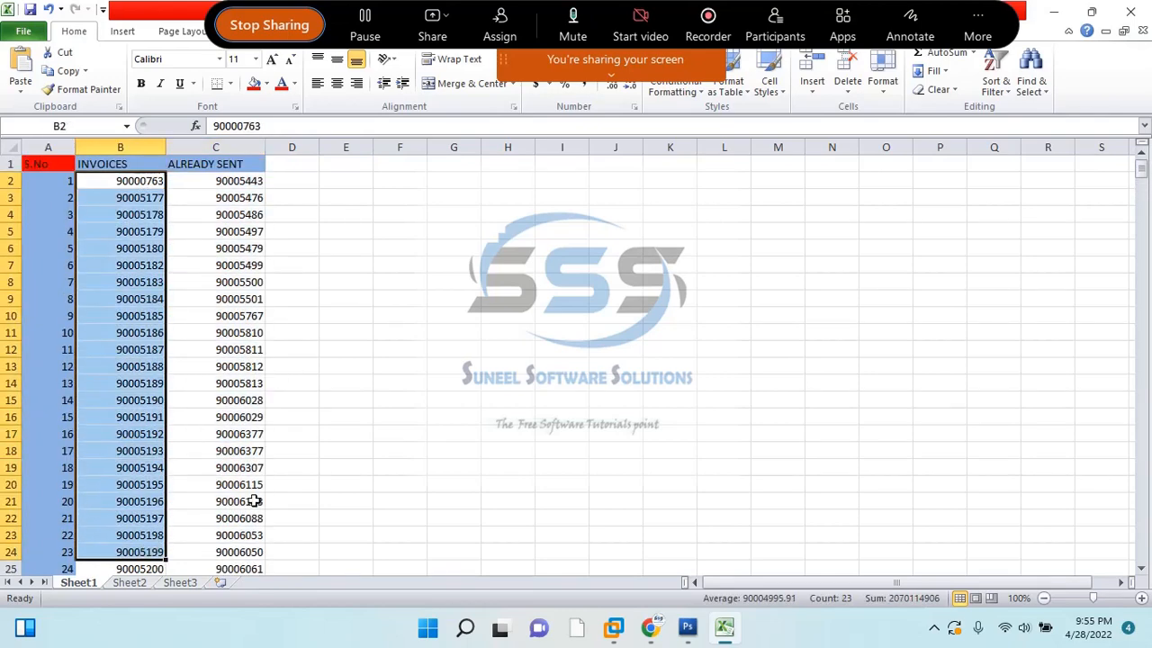
left_click(371, 432)
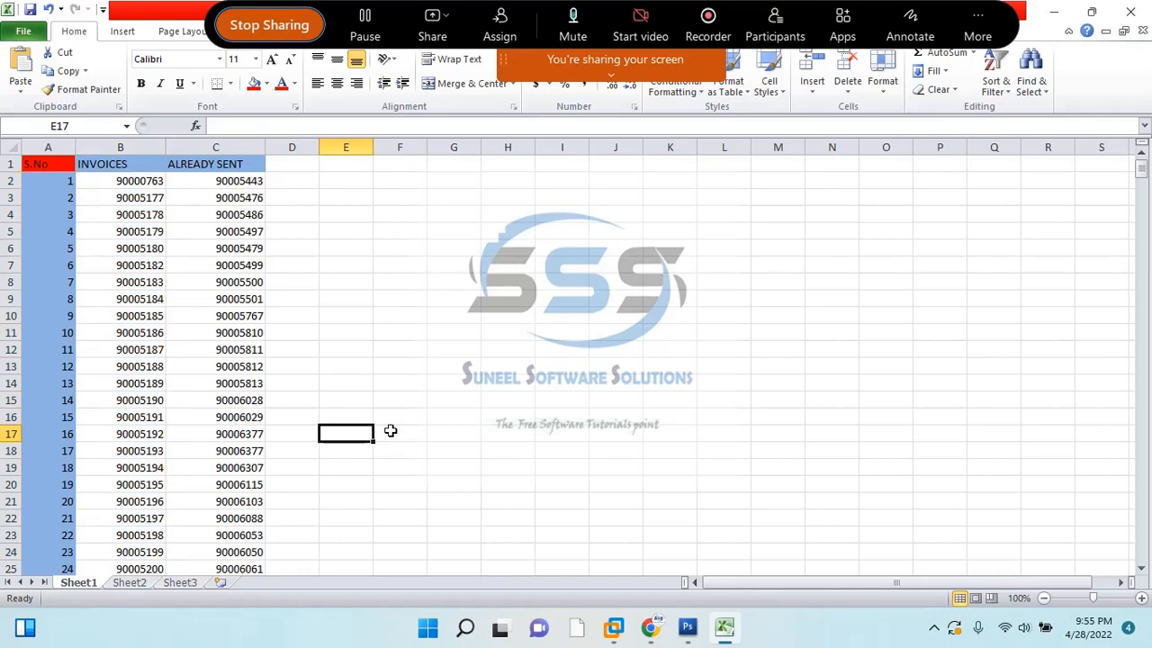
left_click(145, 185)
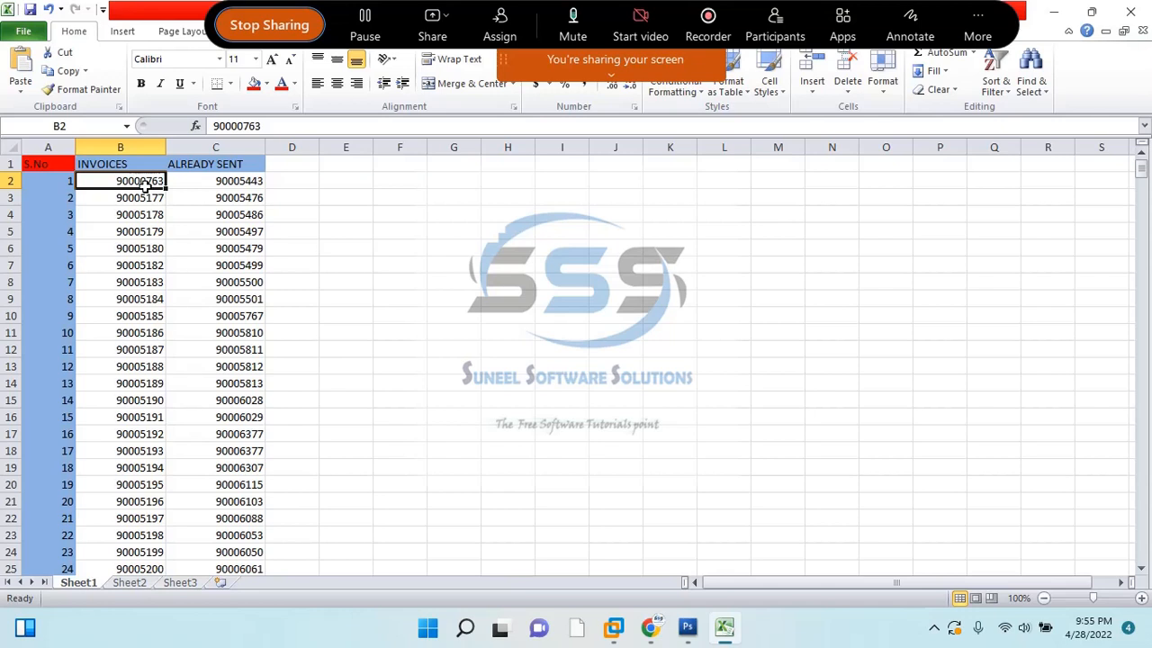
left_click(356, 182)
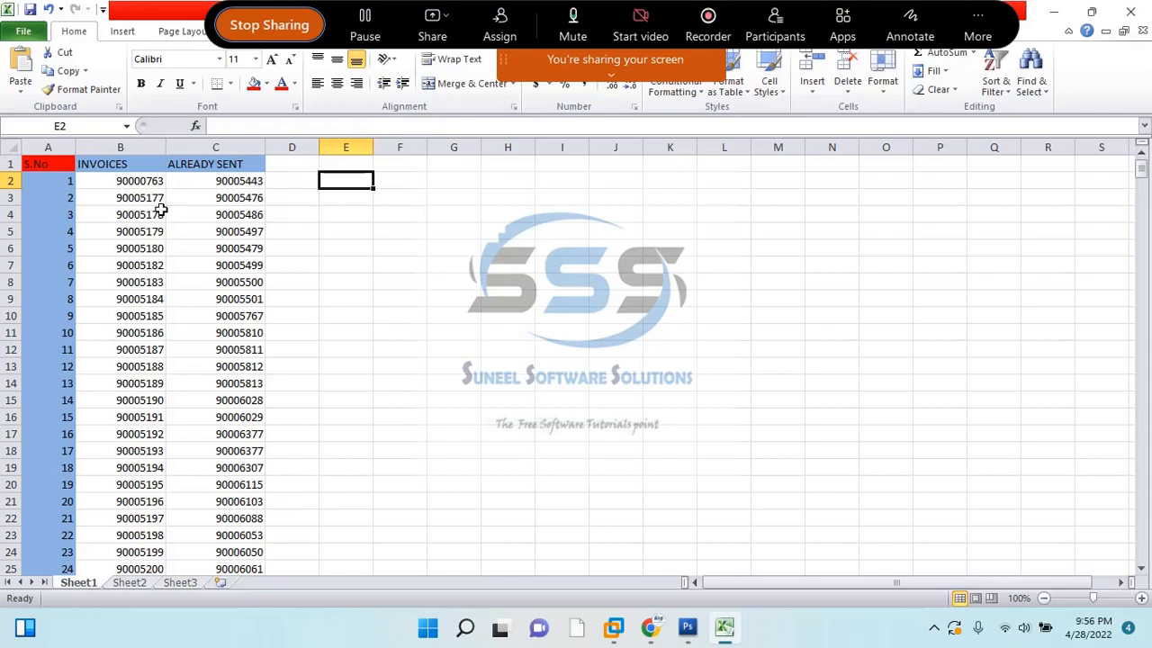
Copy the ALREADY SENT numbers in C2:C42 and paste them beneath the invoice list, starting at cell B503.
left_click_drag(237, 182, 227, 337)
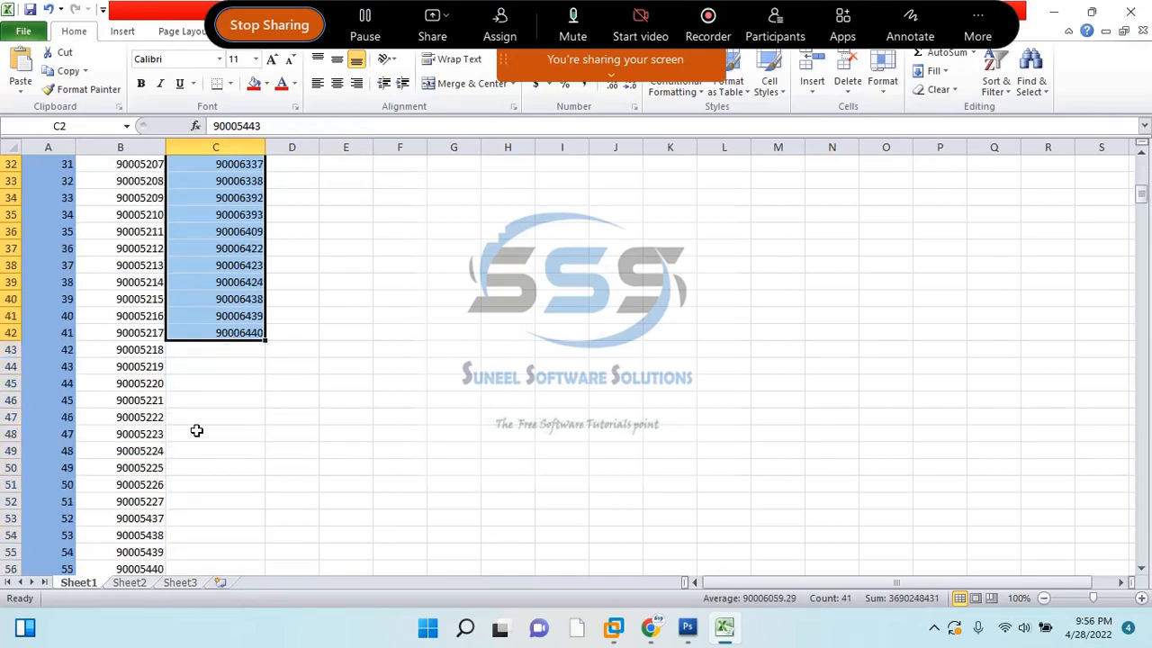
key("ctrl+c")
scroll(270, 297, "down", 4)
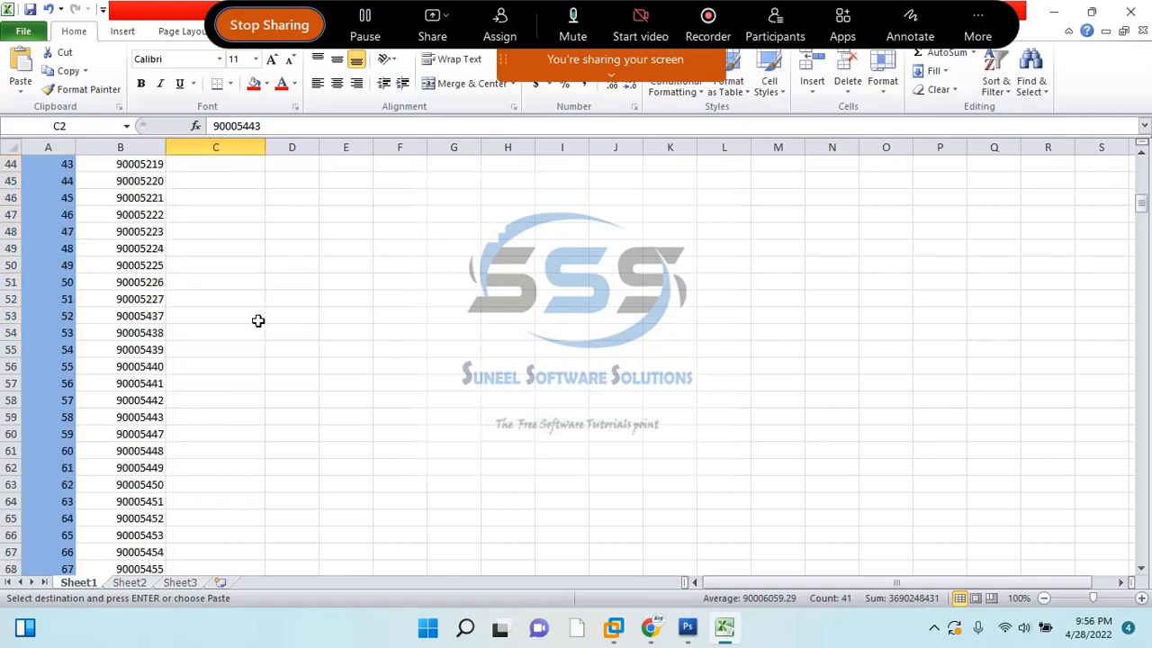
scroll(258, 320, "down", 20)
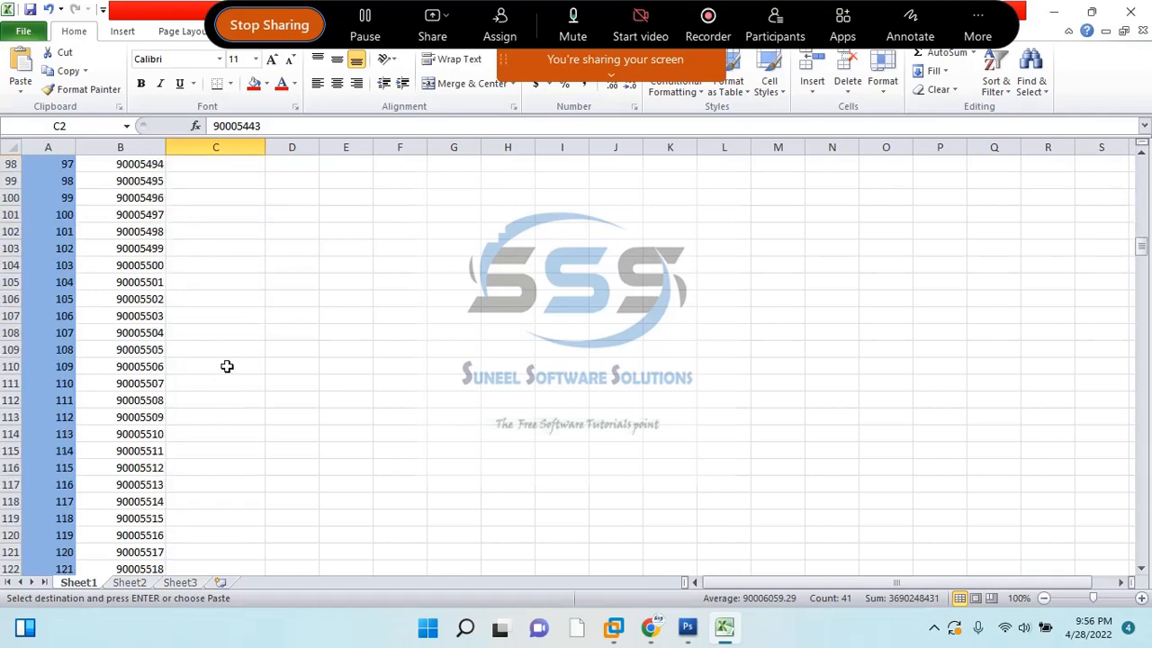
scroll(109, 430, "down", 16)
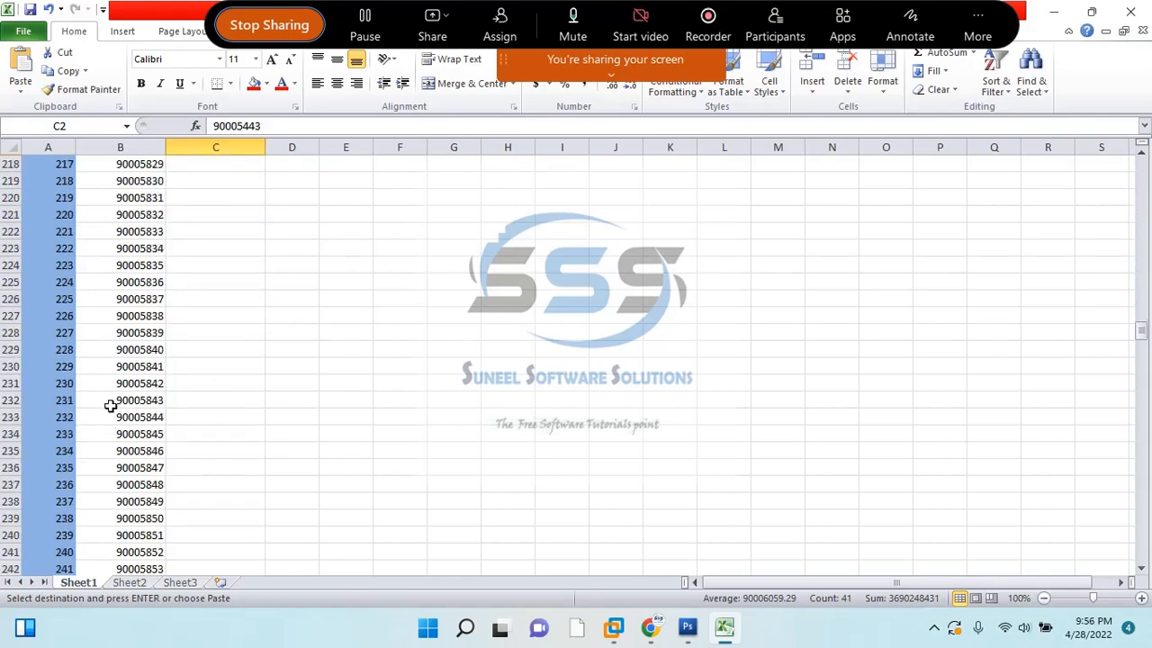
left_click(130, 148)
scroll(153, 442, "down", 20)
scroll(153, 442, "down", 20)
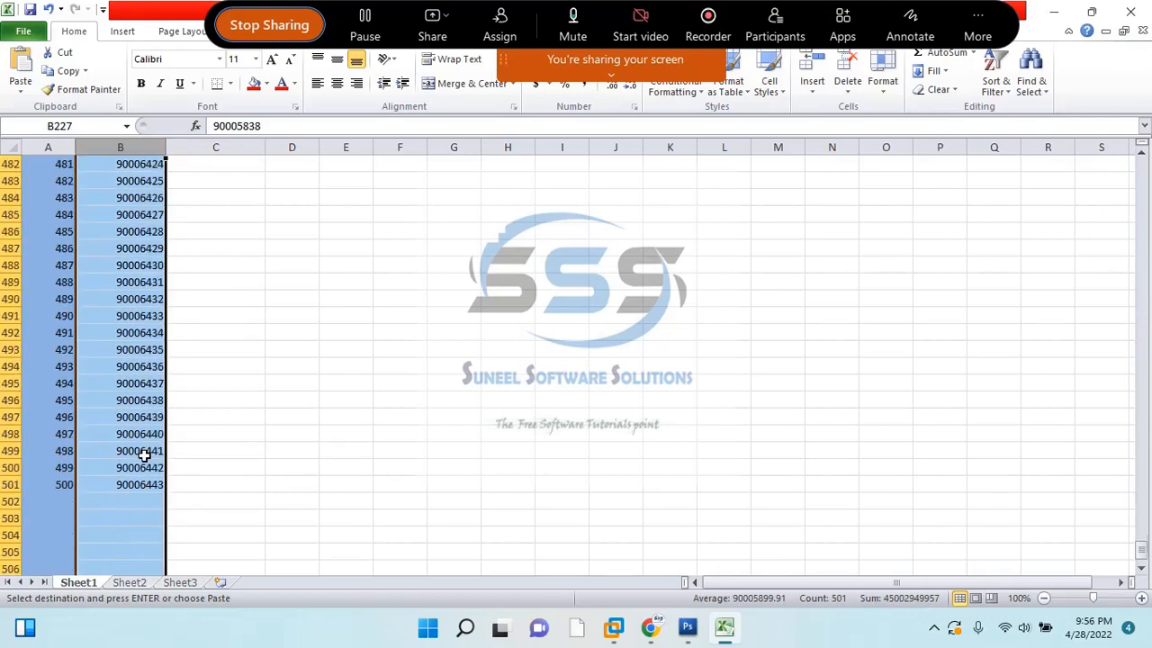
left_click(252, 389)
scroll(146, 270, "up", 2)
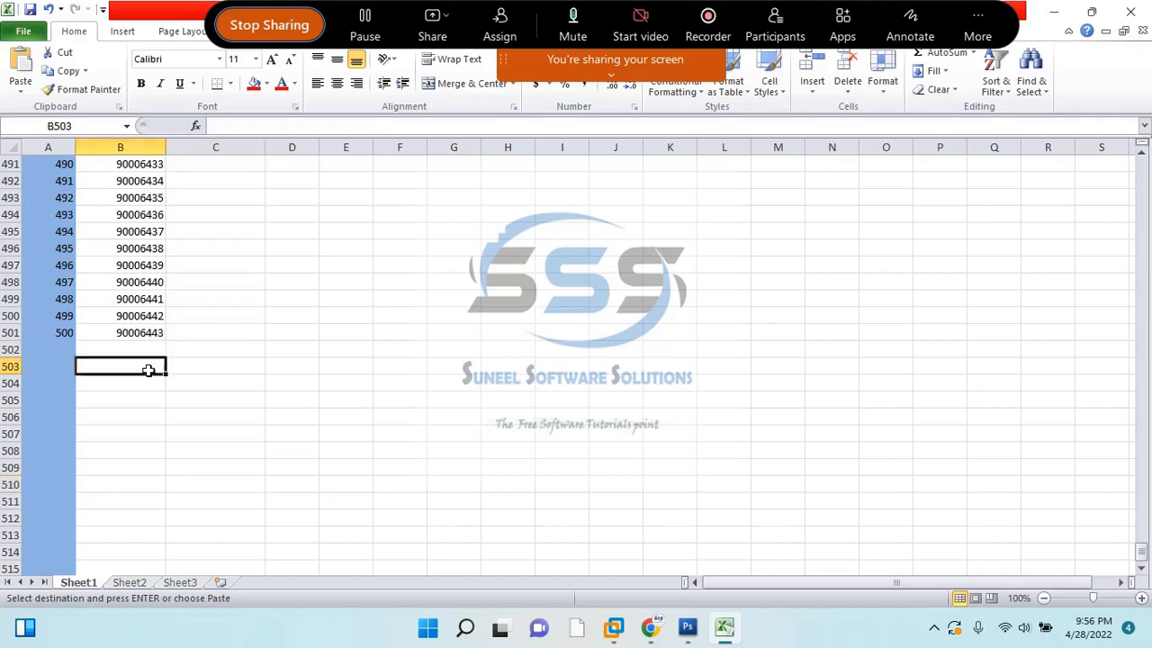
left_click(147, 367)
key("Return")
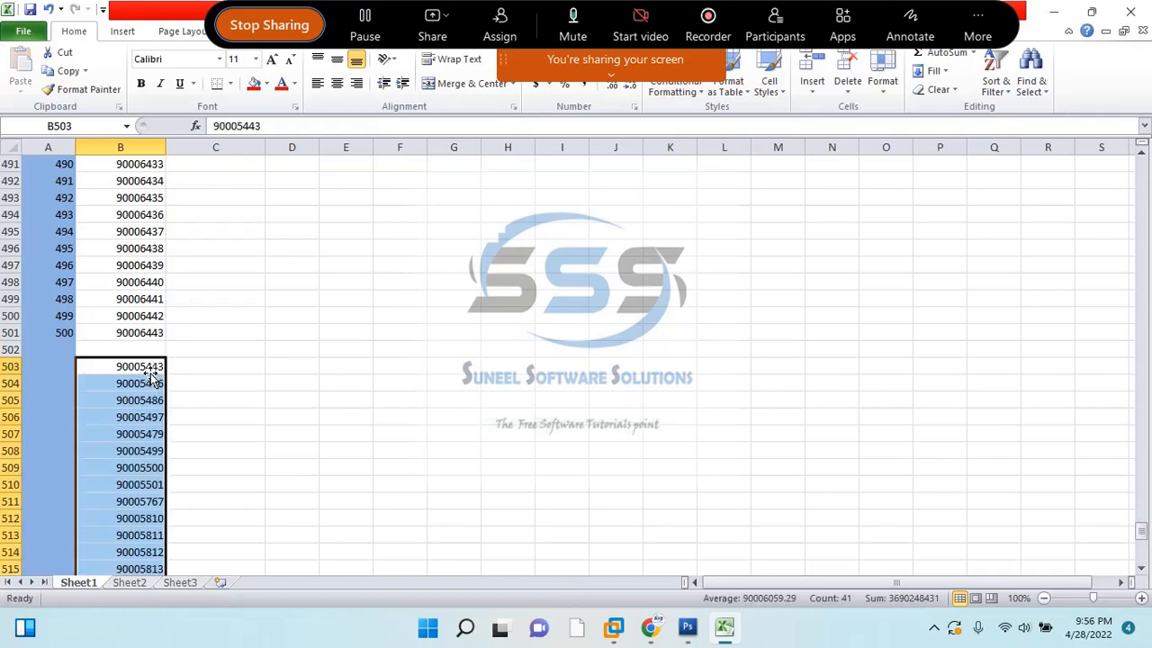
Check the boundary between the original invoice list and the pasted numbers around rows 501 to 503.
left_click(223, 353)
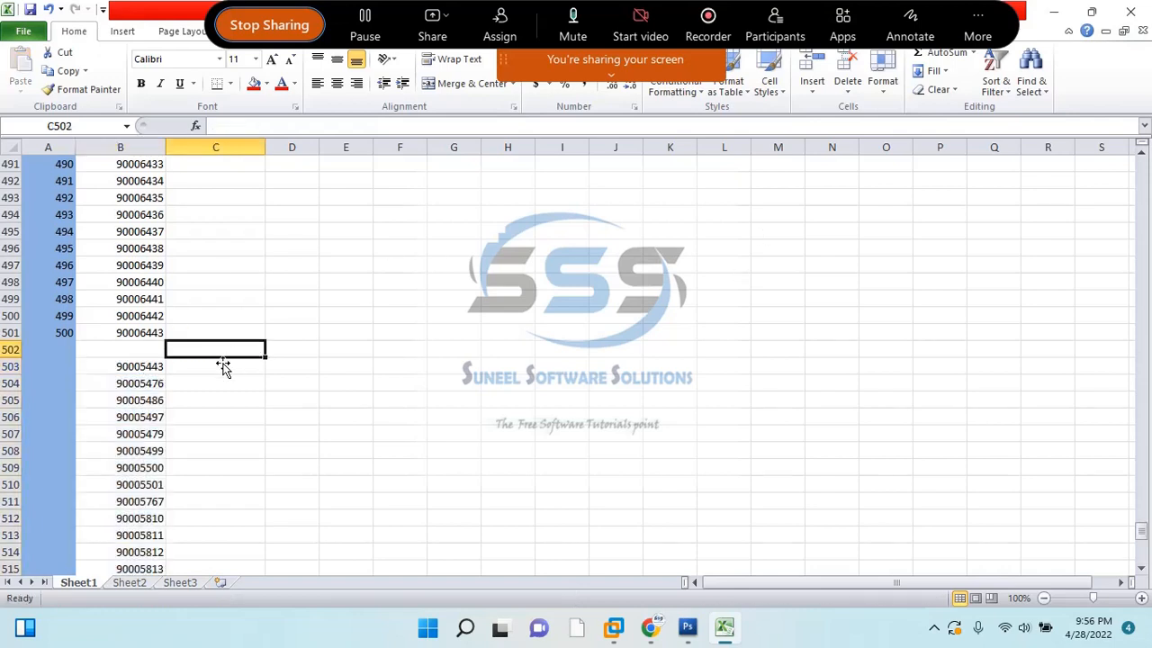
left_click(152, 371)
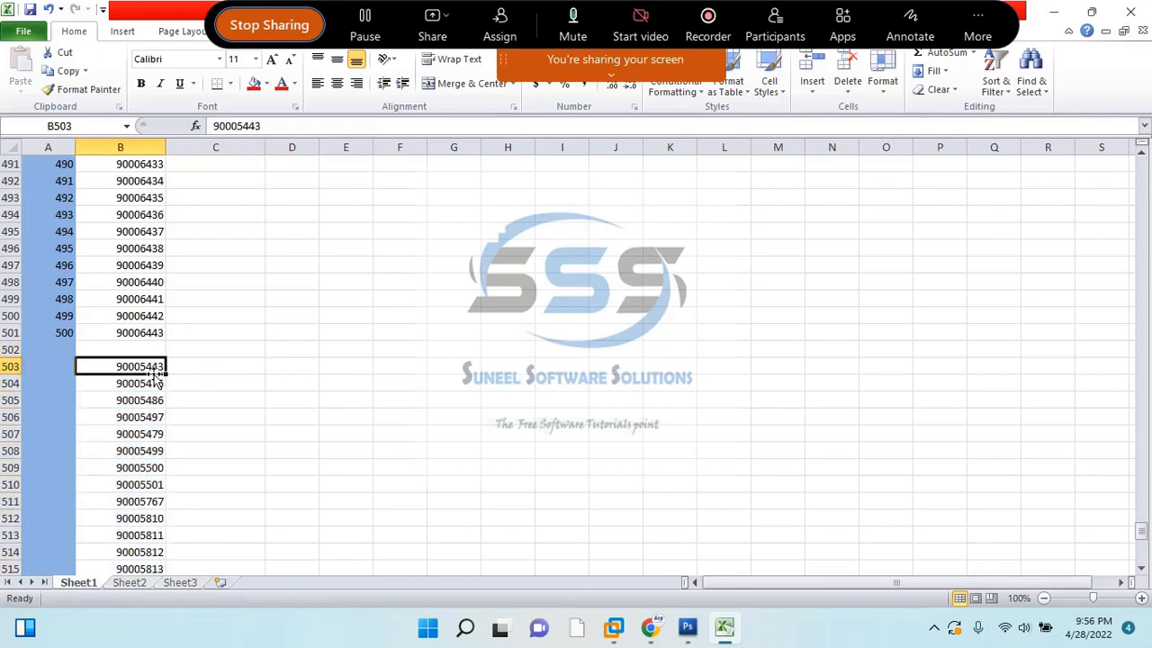
left_click(273, 435)
left_click(118, 374)
left_click(189, 351)
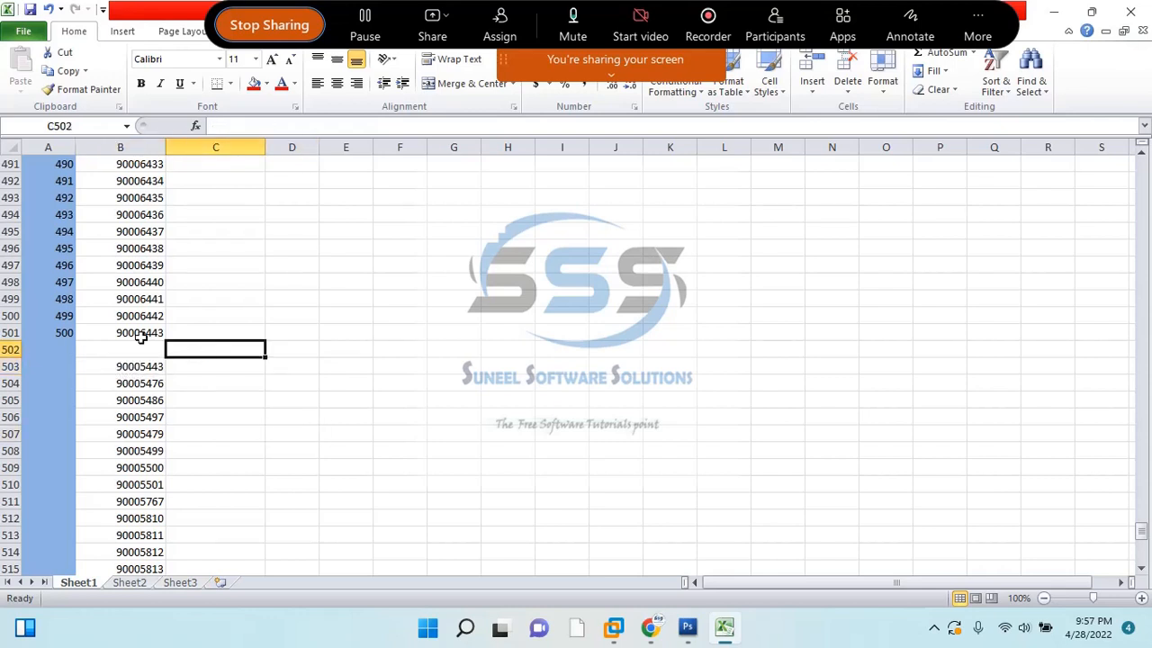
left_click(140, 335)
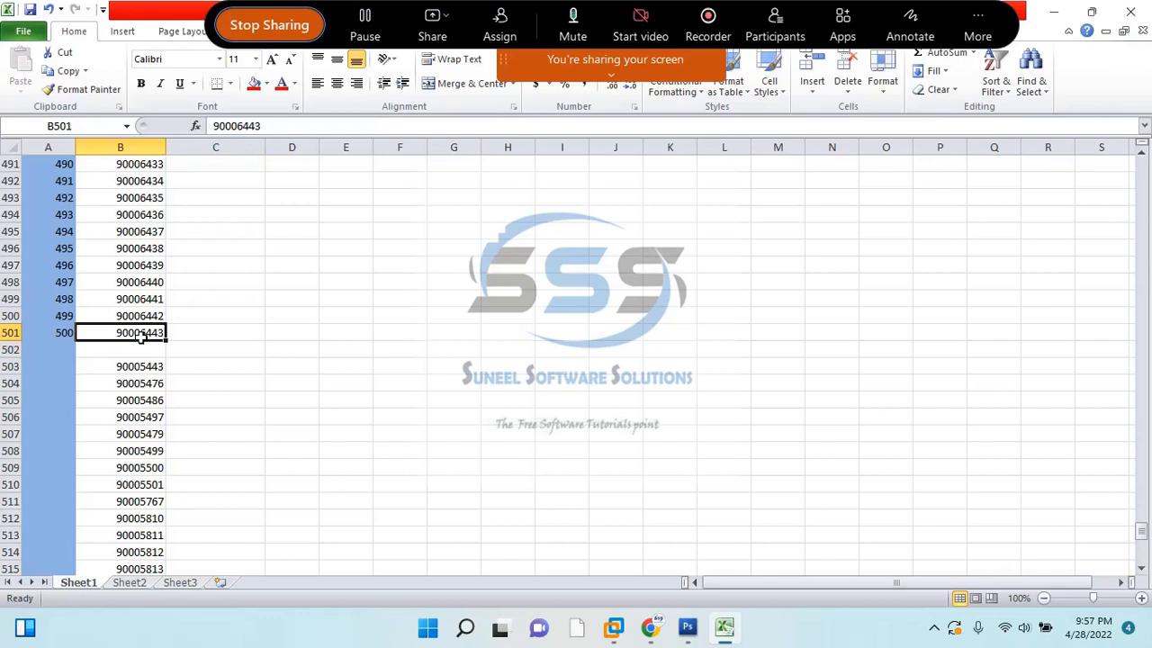
left_click(181, 359)
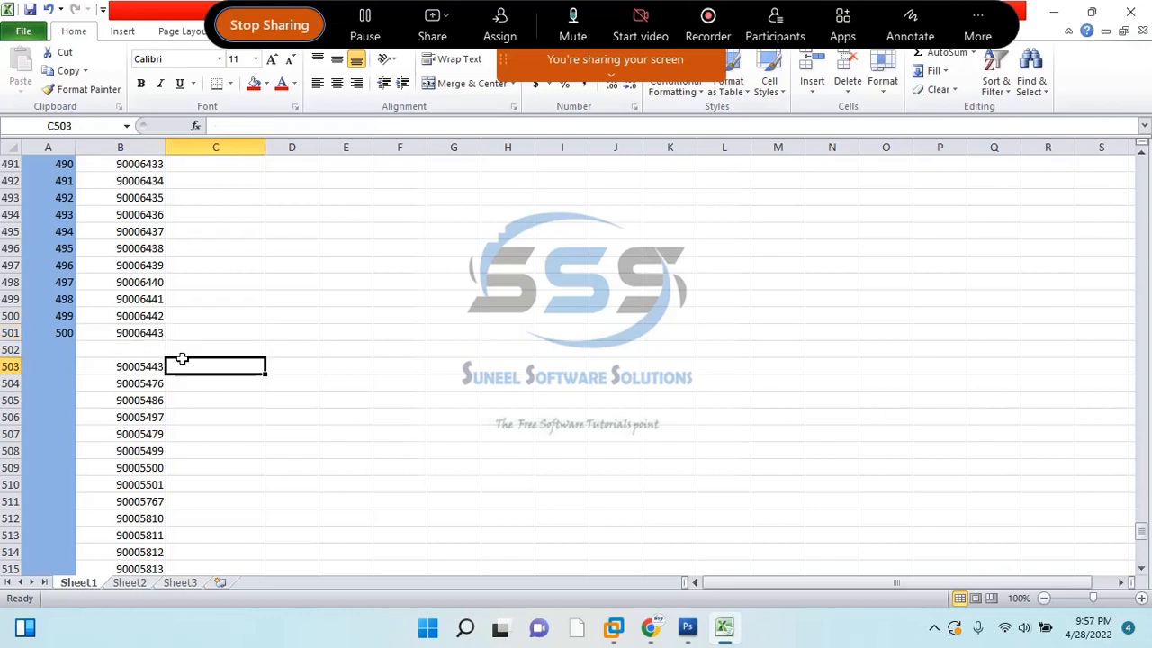
Apply duplicate-value conditional formatting to the whole INVOICES column, using Light Red Fill with Dark Red Text.
scroll(162, 270, "up", 10)
left_click(151, 148)
scroll(137, 246, "up", 4)
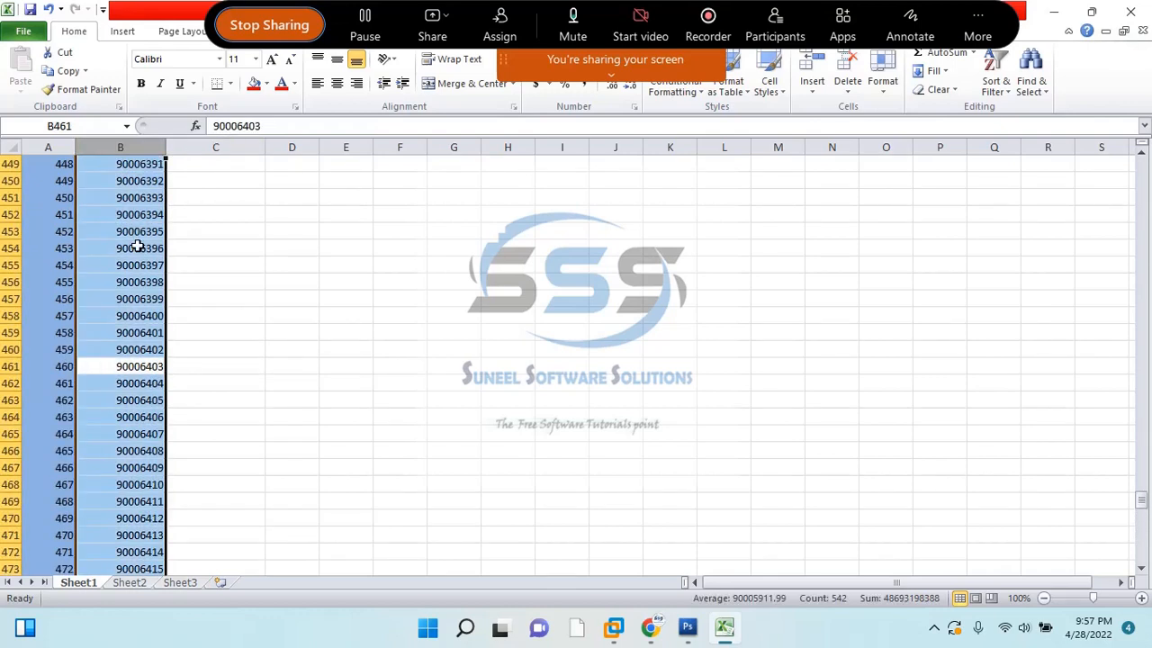
scroll(137, 246, "up", 20)
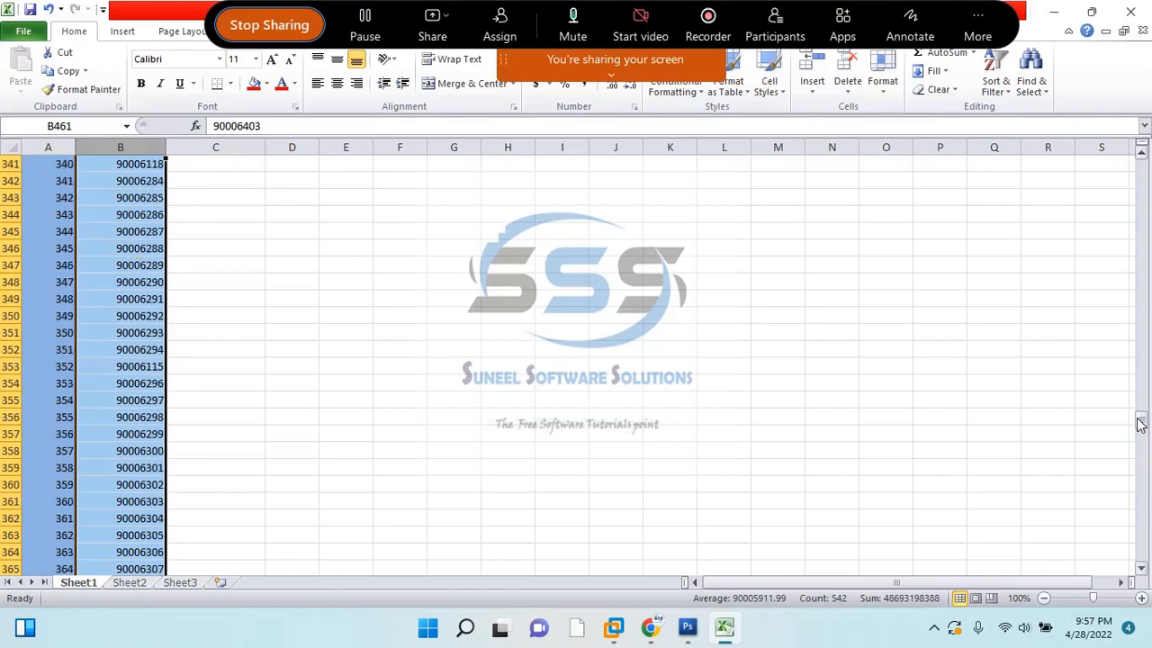
left_click_drag(1139, 424, 1092, 167)
left_click(144, 180)
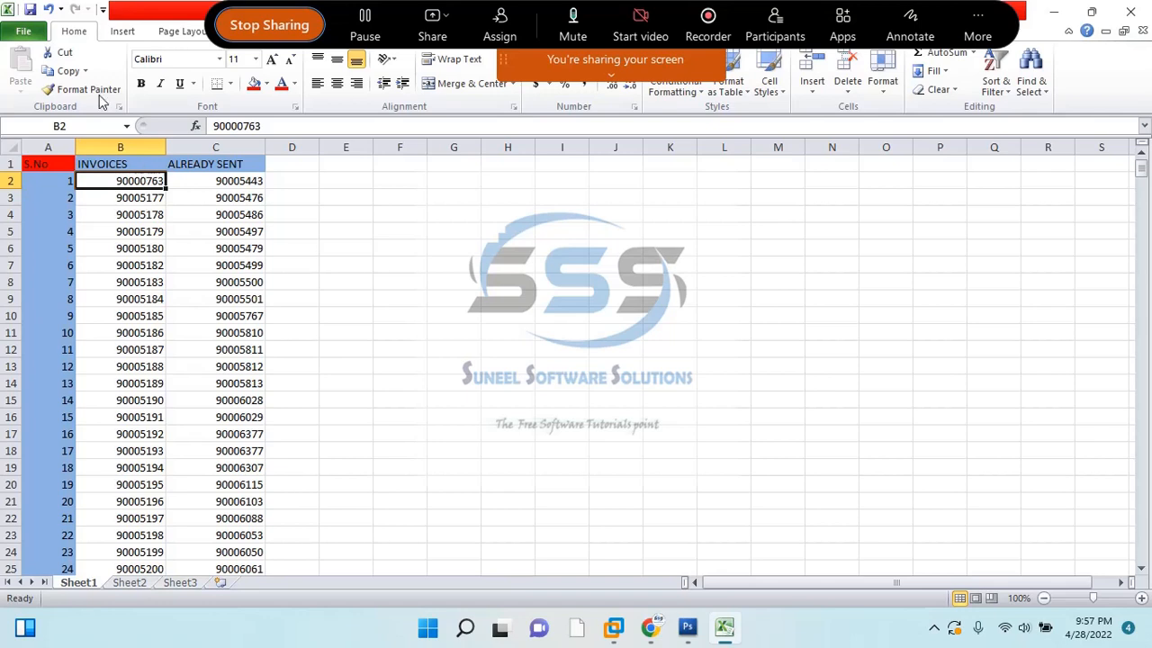
left_click(144, 137)
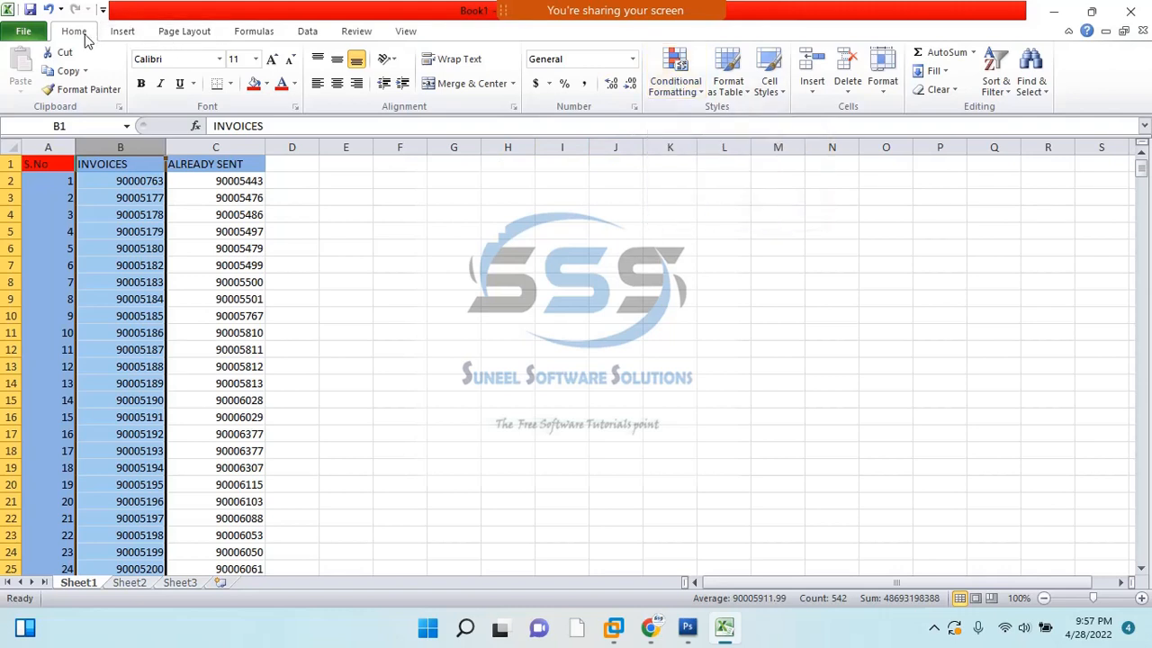
left_click(688, 87)
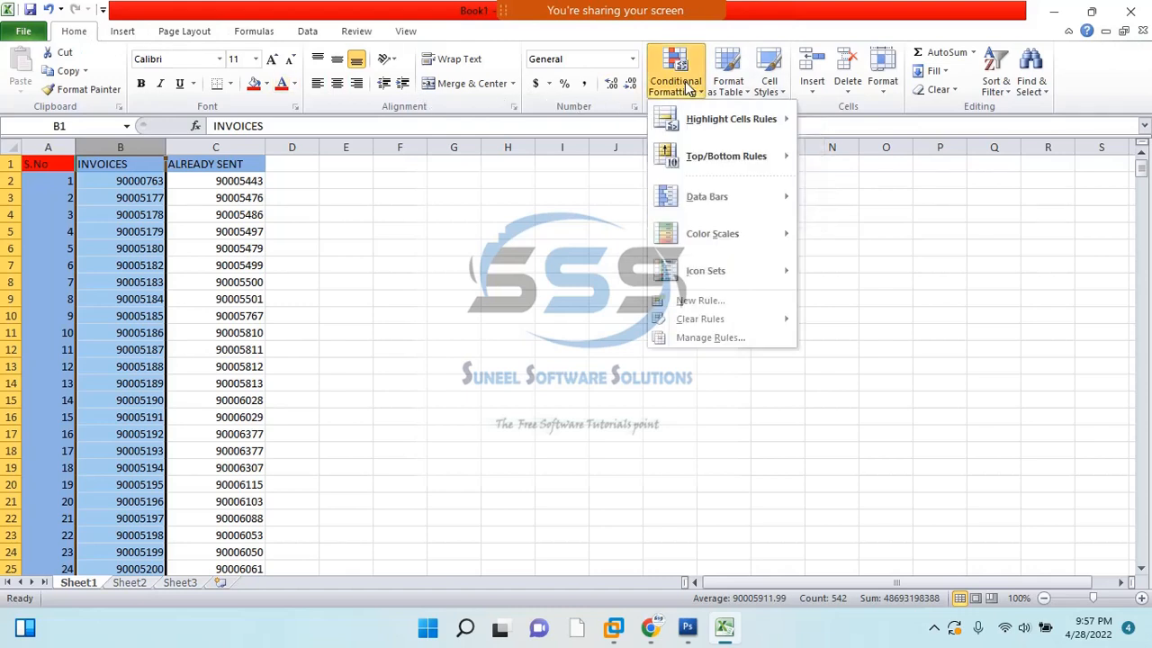
mouse_move(697, 123)
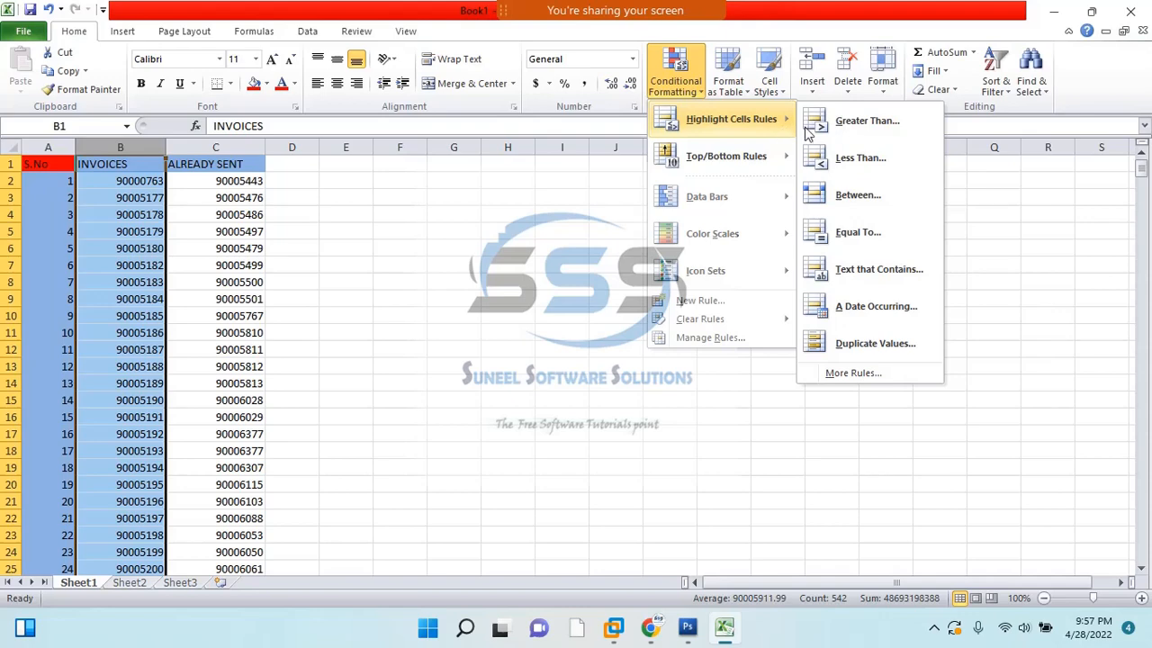
left_click(886, 349)
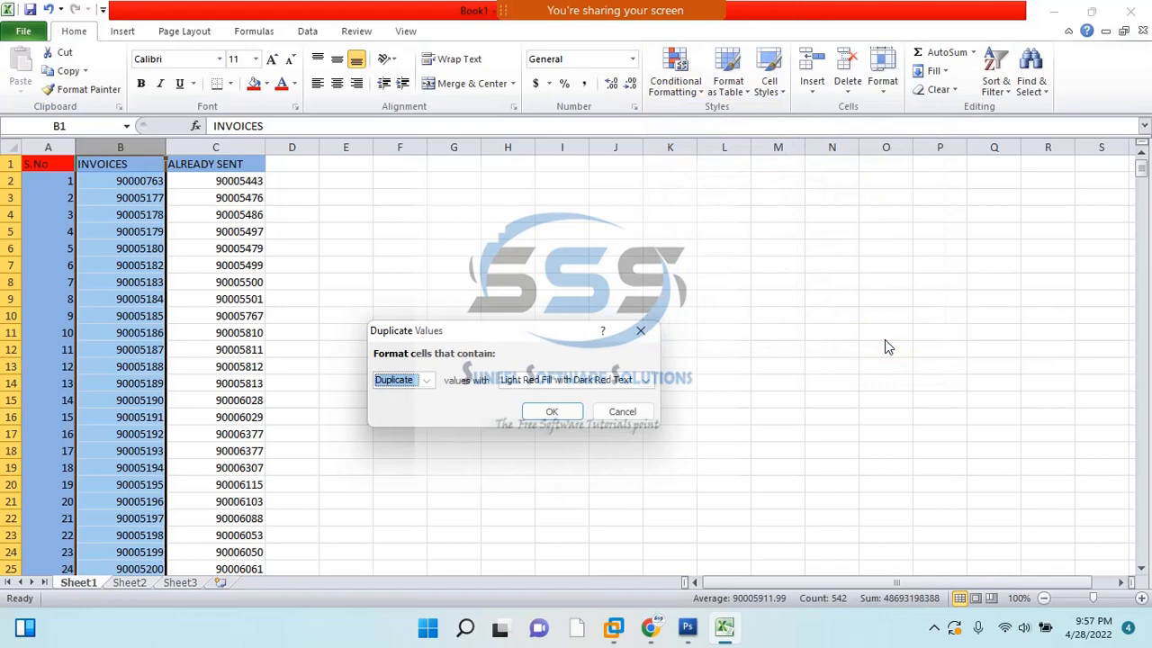
left_click(553, 413)
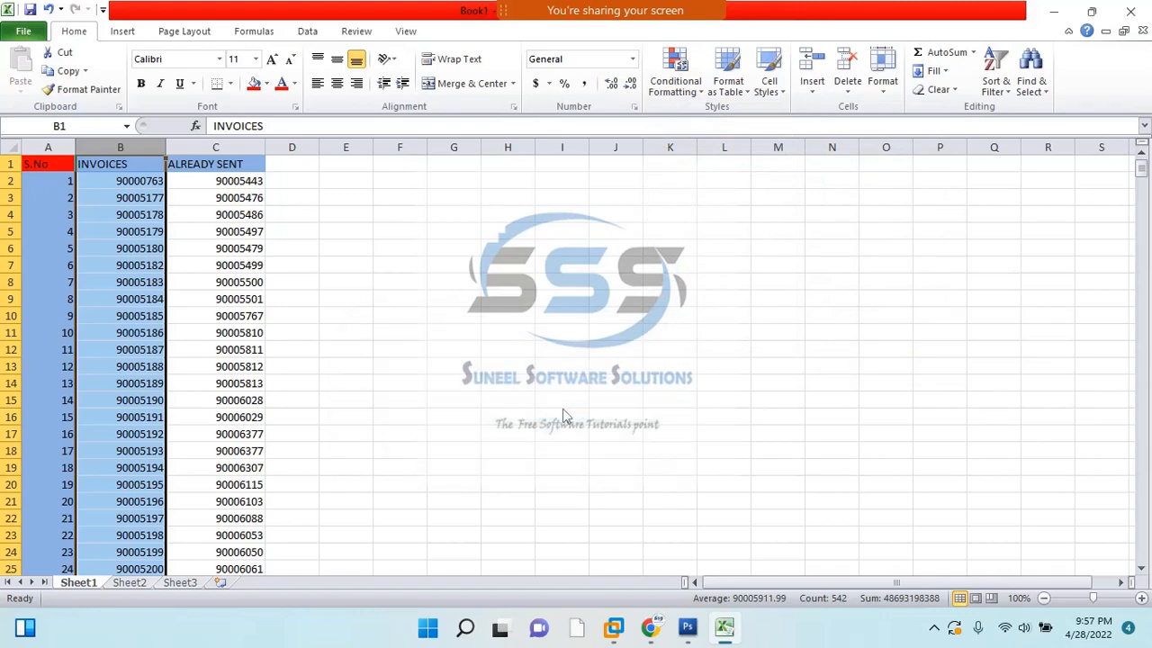
left_click(515, 329)
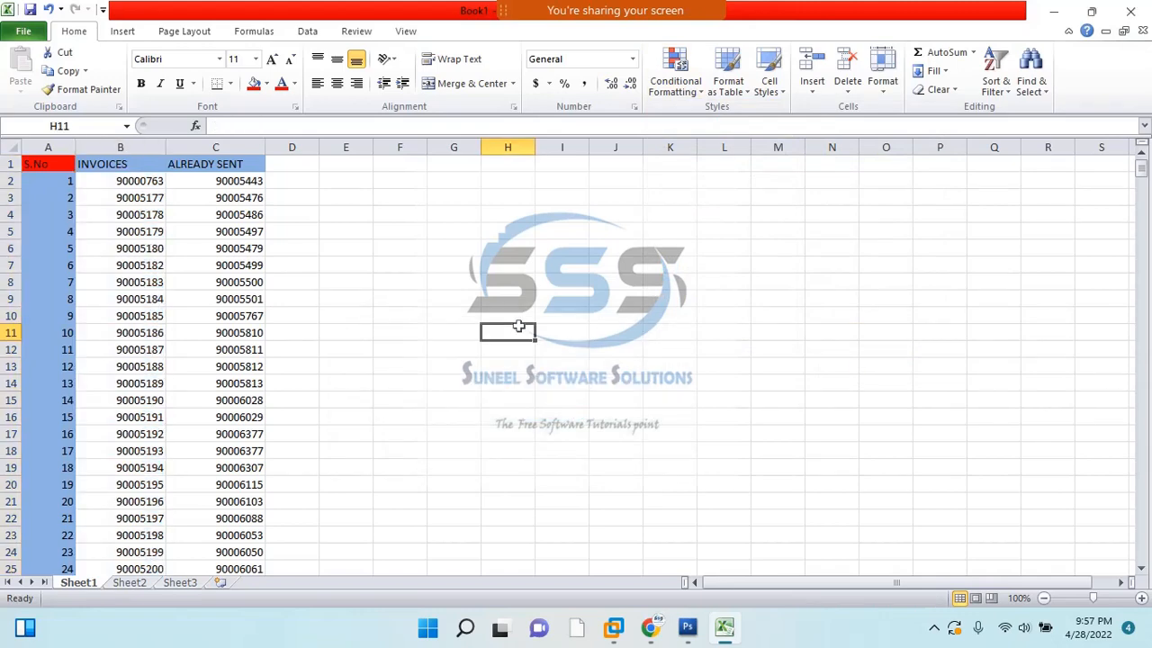
Scan the INVOICES column down to around row 145 for highlighted duplicates, then return to the top of the sheet.
scroll(165, 313, "down", 4)
scroll(166, 313, "down", 12)
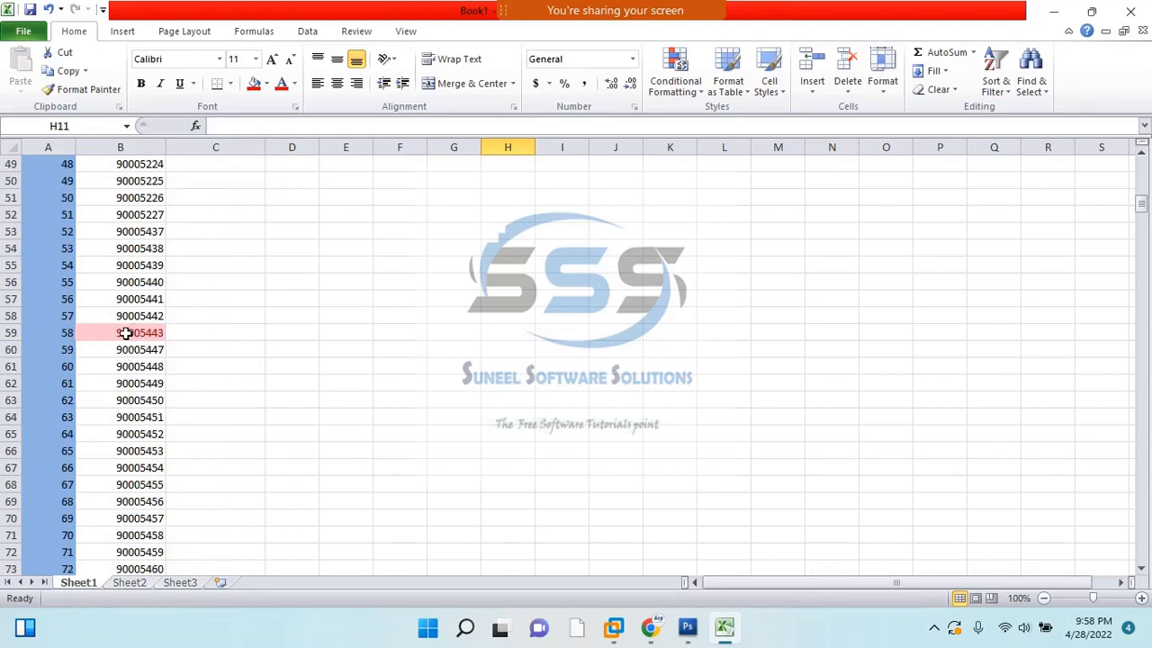
left_click(104, 331)
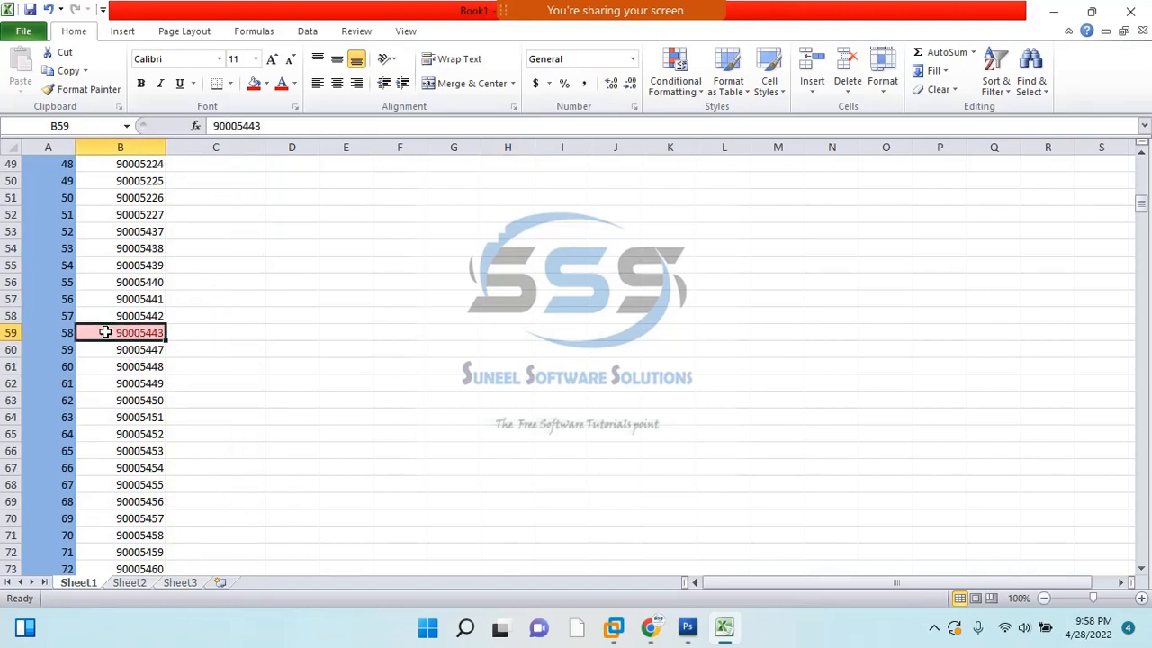
scroll(135, 337, "down", 3)
scroll(135, 360, "down", 2)
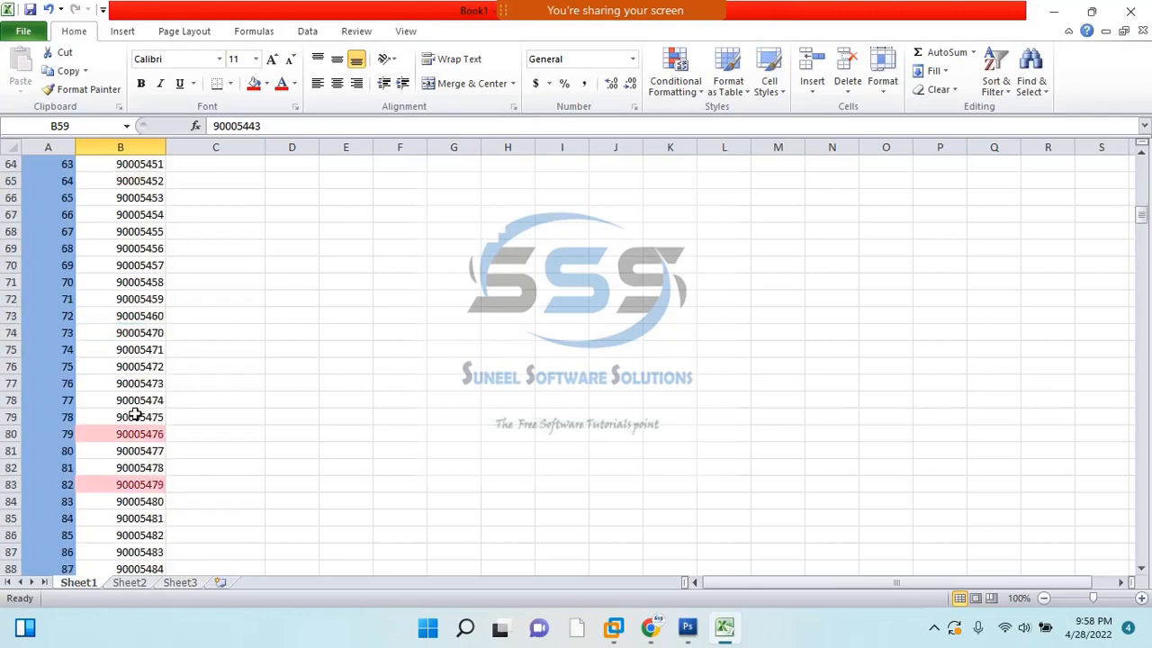
scroll(138, 435, "down", 2)
scroll(137, 434, "down", 7)
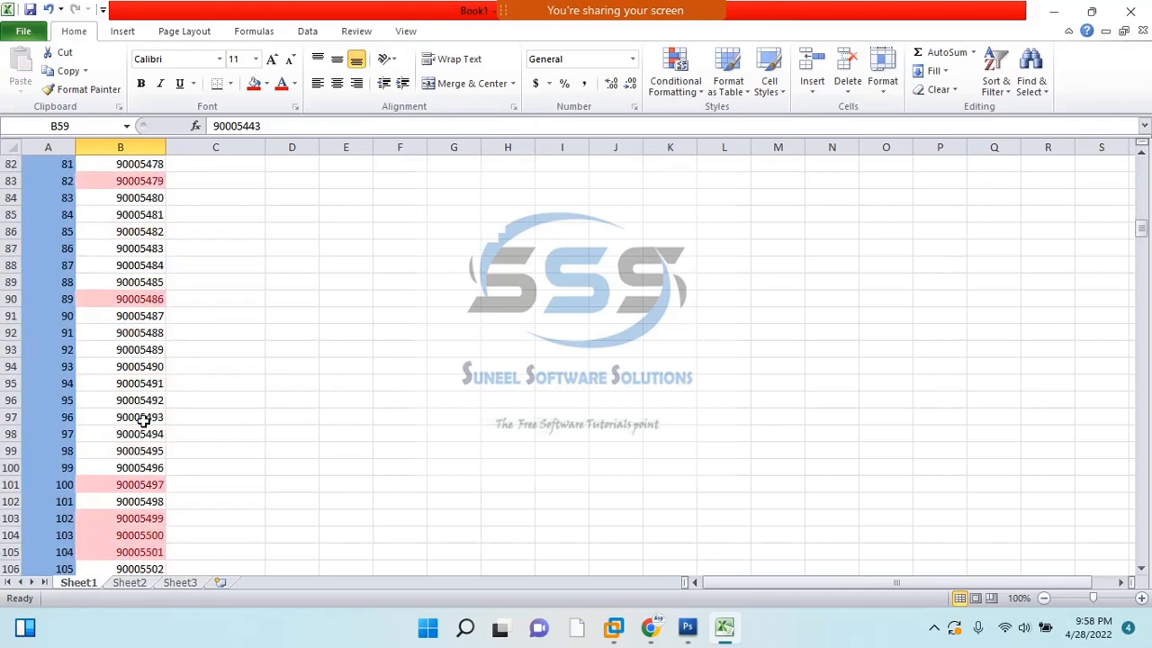
left_click(119, 382)
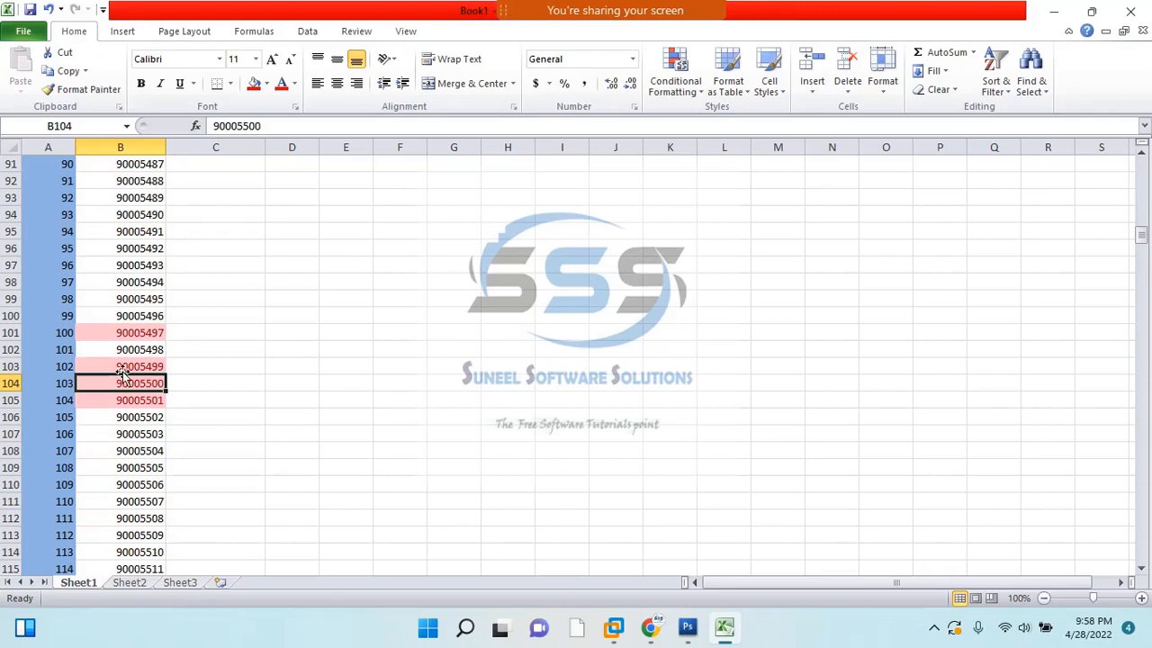
scroll(129, 391, "down", 5)
scroll(130, 333, "up", 6)
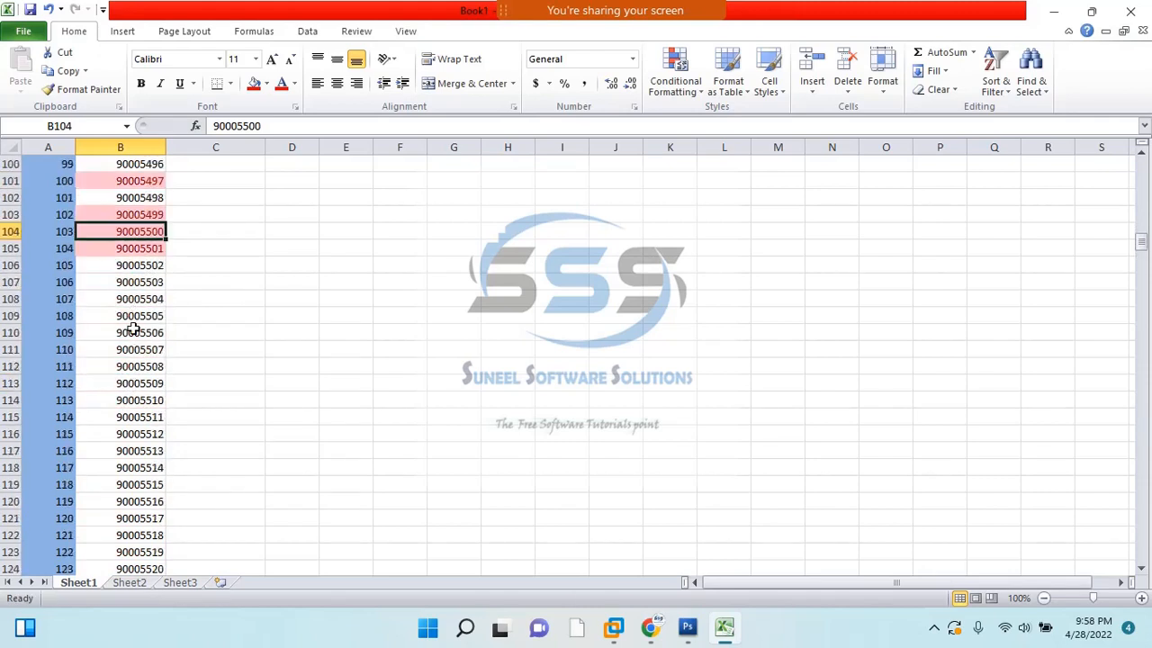
left_click(221, 349)
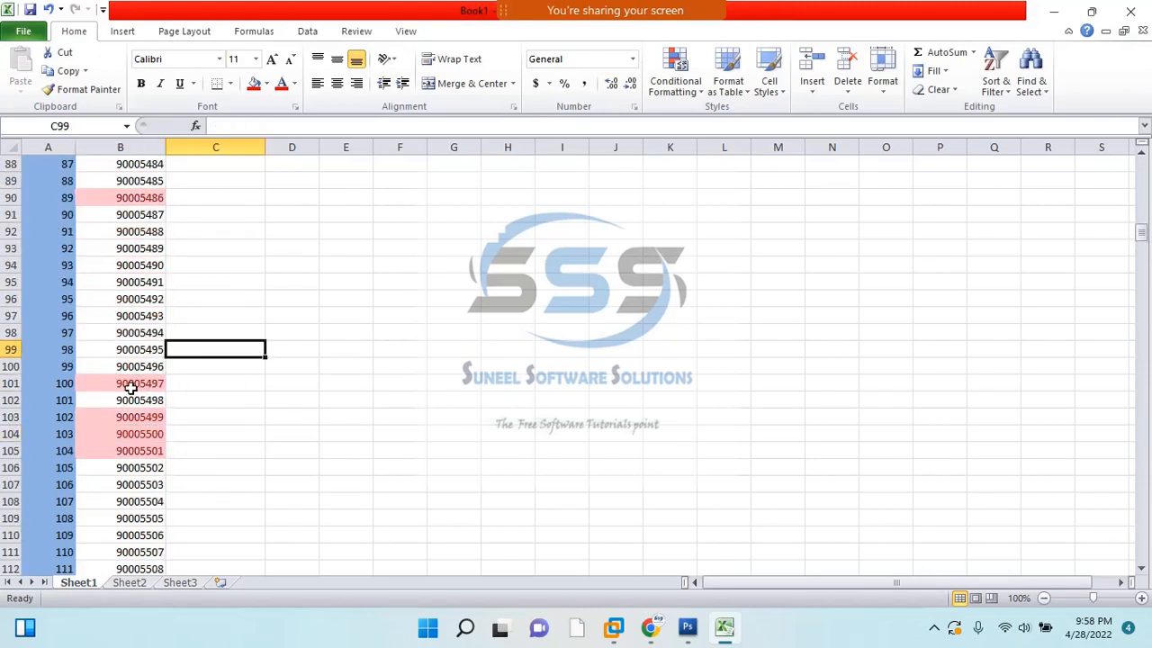
scroll(153, 394, "down", 5)
scroll(147, 408, "down", 20)
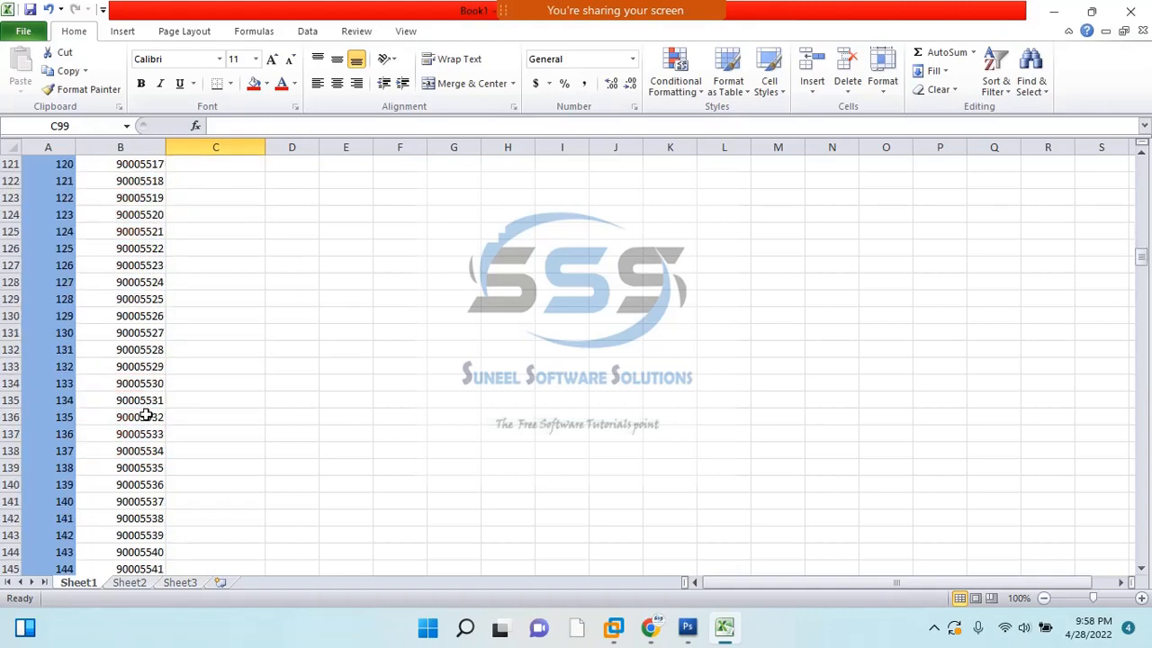
scroll(144, 466, "up", 20)
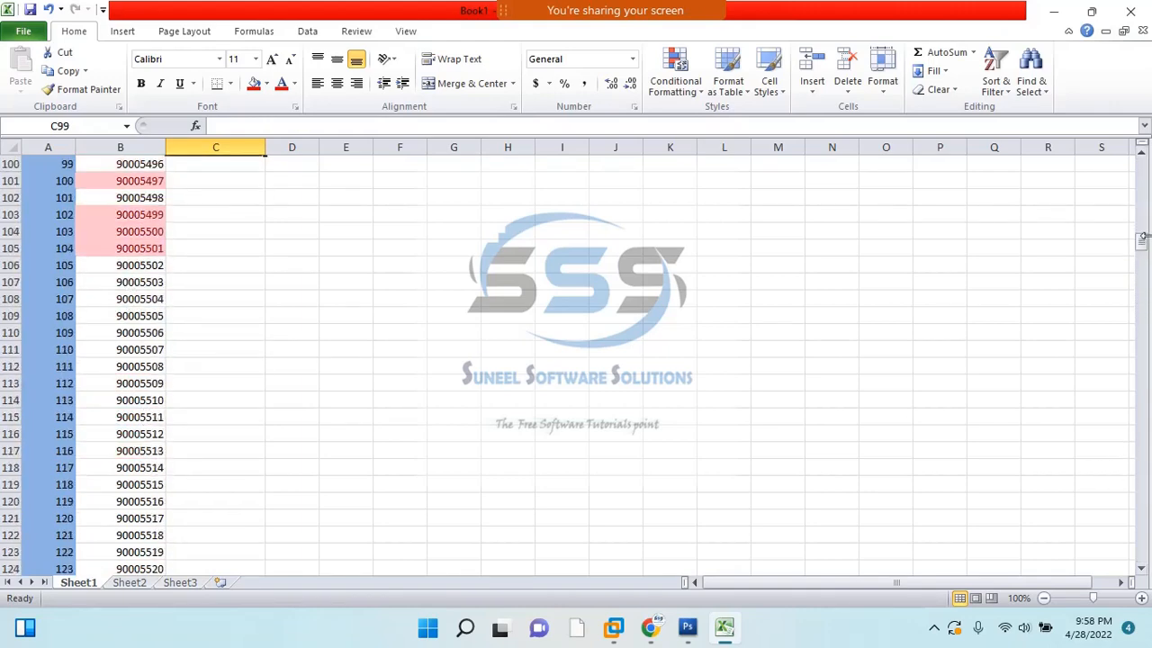
left_click_drag(1141, 242, 1112, 135)
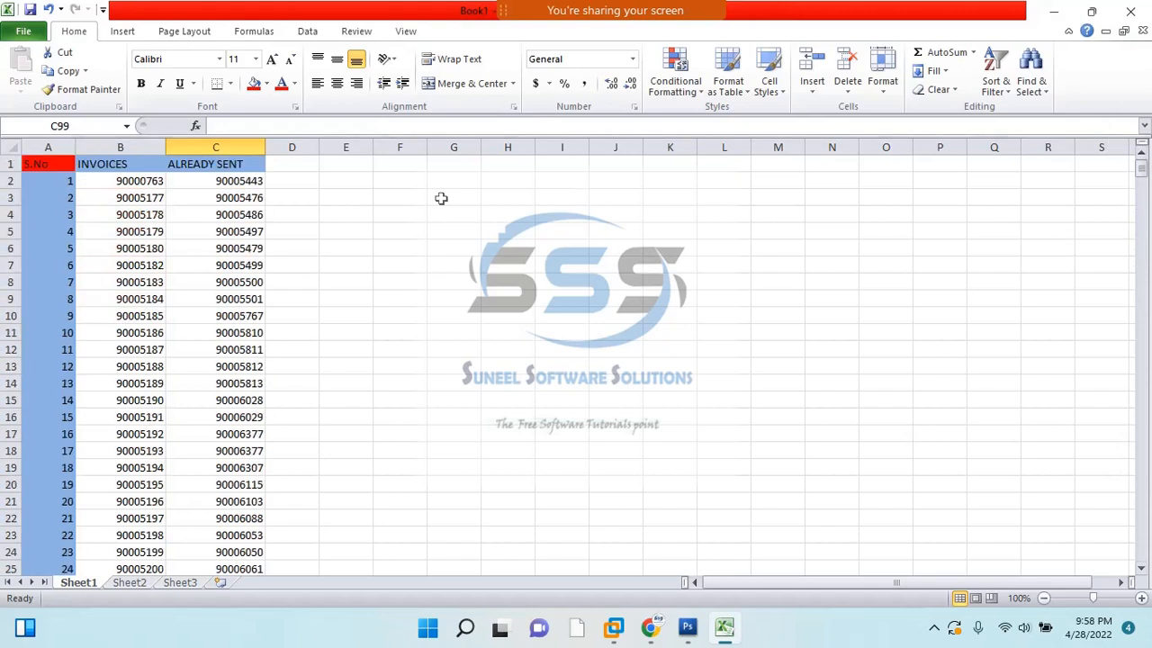
Add a filter to the INVOICES column.
left_click(132, 146)
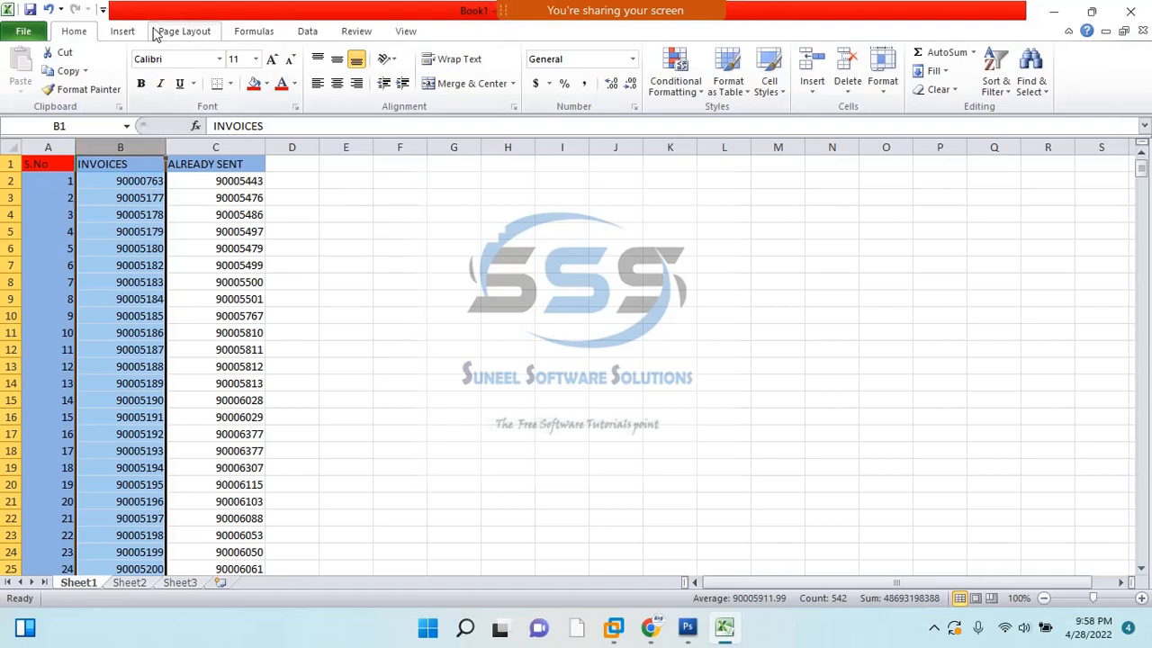
left_click(306, 34)
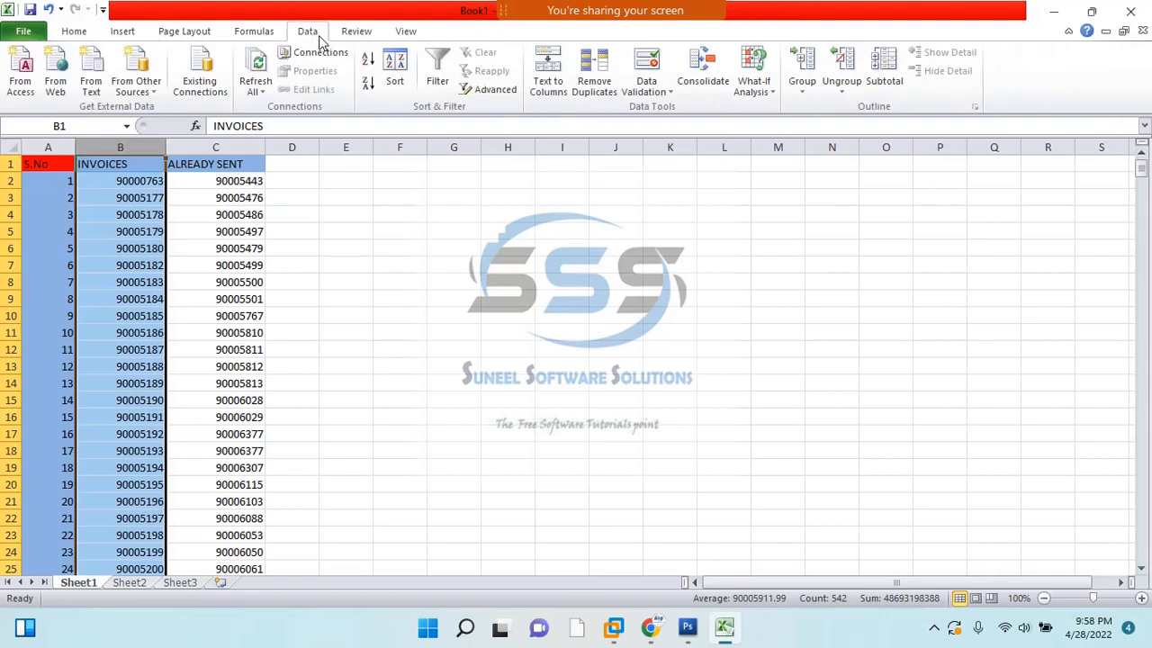
left_click(436, 78)
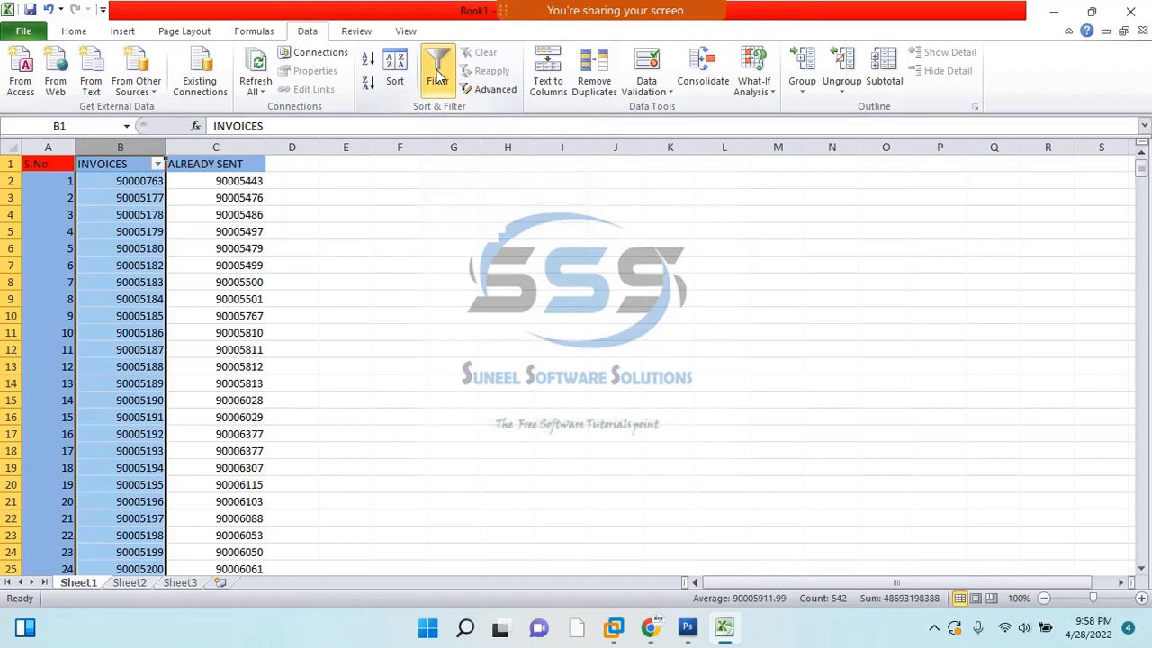
left_click(469, 262)
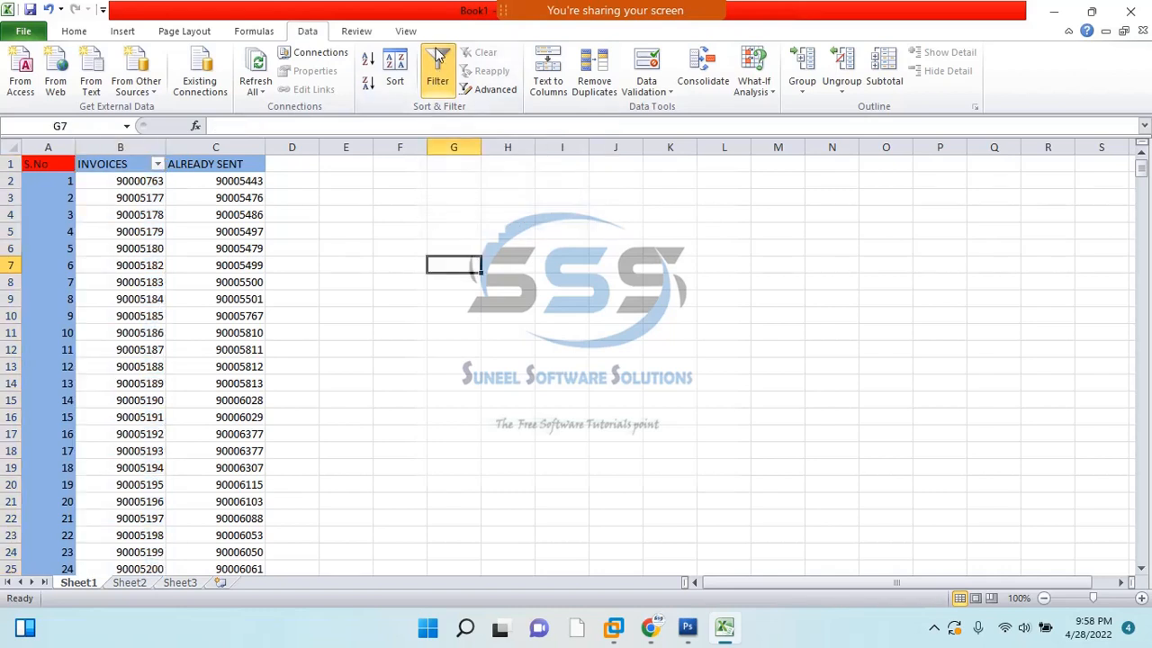
Sort the INVOICES column by cell color with No Fill first, expanding the selection to the adjacent data.
left_click(157, 165)
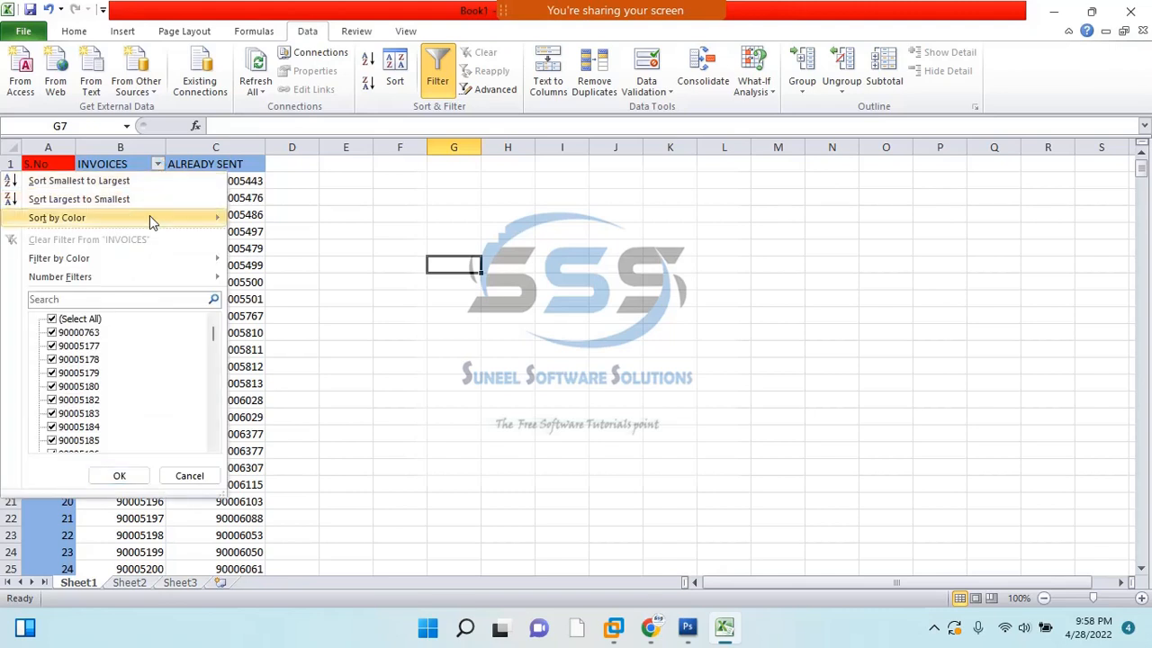
mouse_move(79, 229)
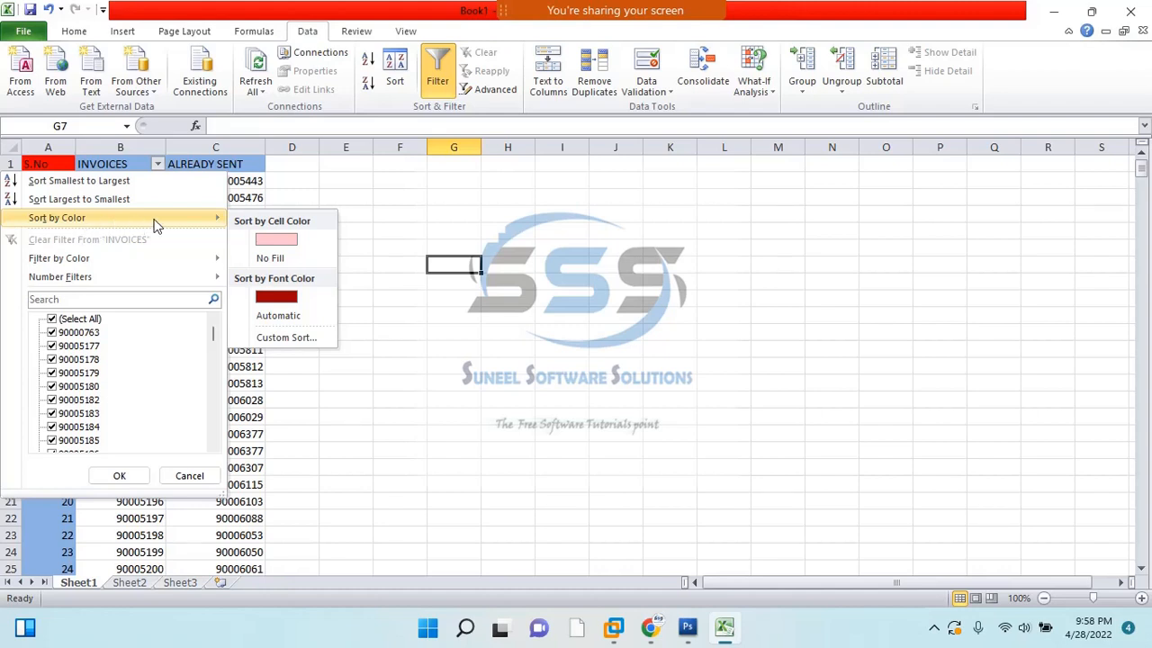
left_click(279, 259)
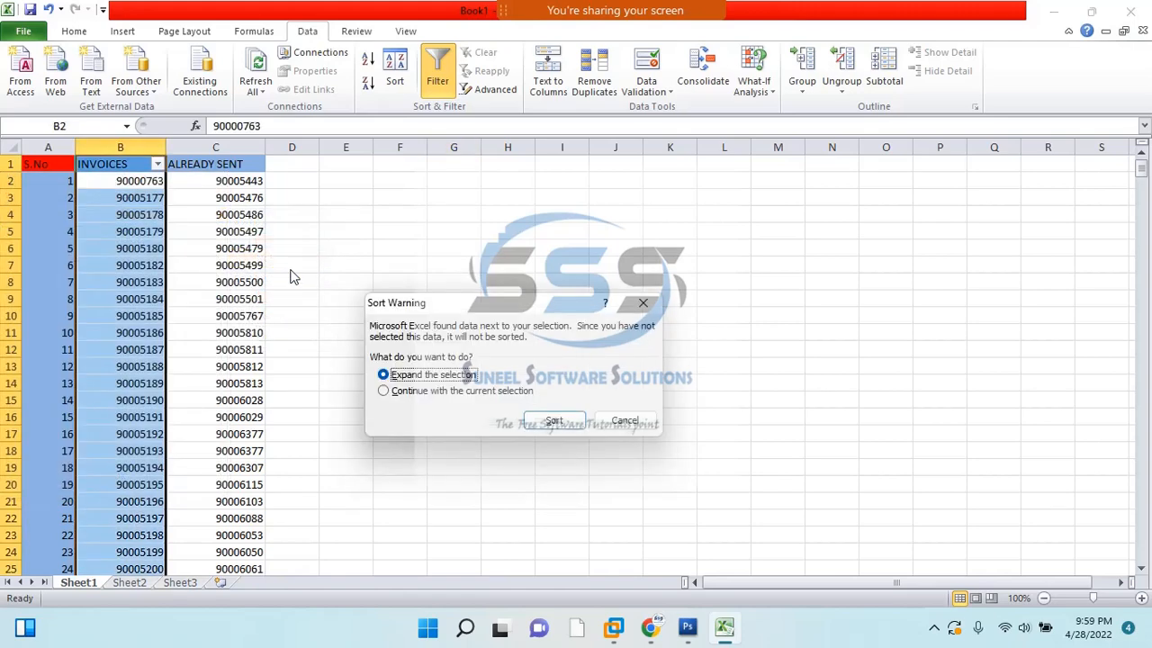
left_click(565, 426)
left_click(549, 315)
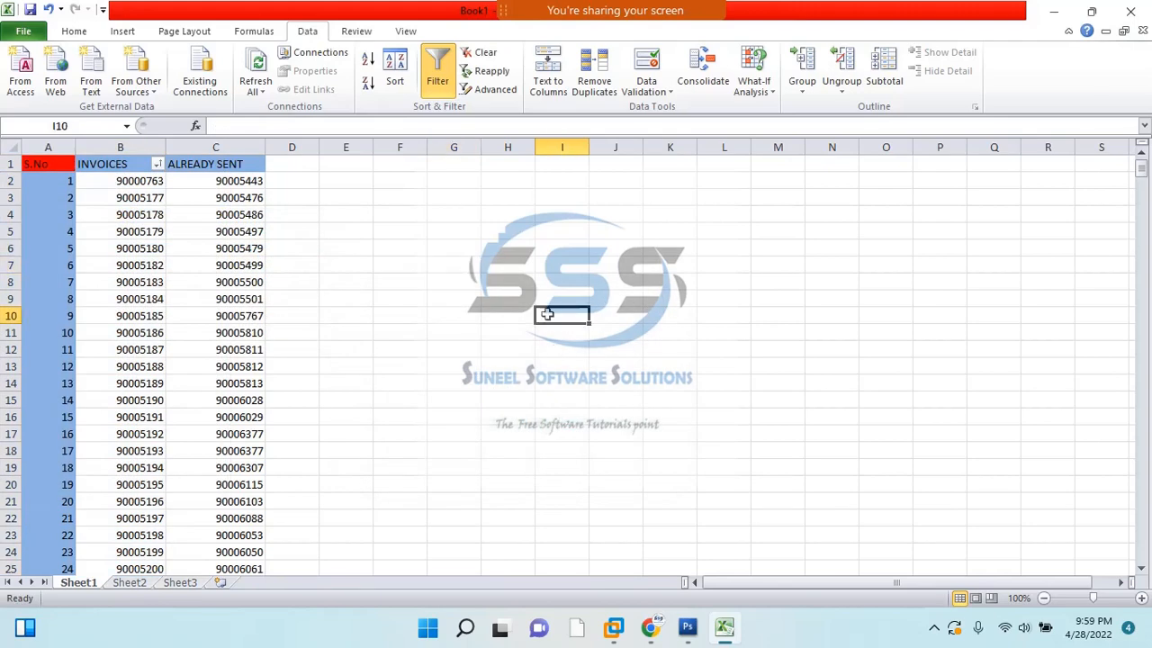
Examine the sorted INVOICES column, comparing the unfilled numbers in B2:B460 with the highlighted ones from row 462 down.
left_click_drag(133, 184, 149, 534)
scroll(226, 373, "down", 3)
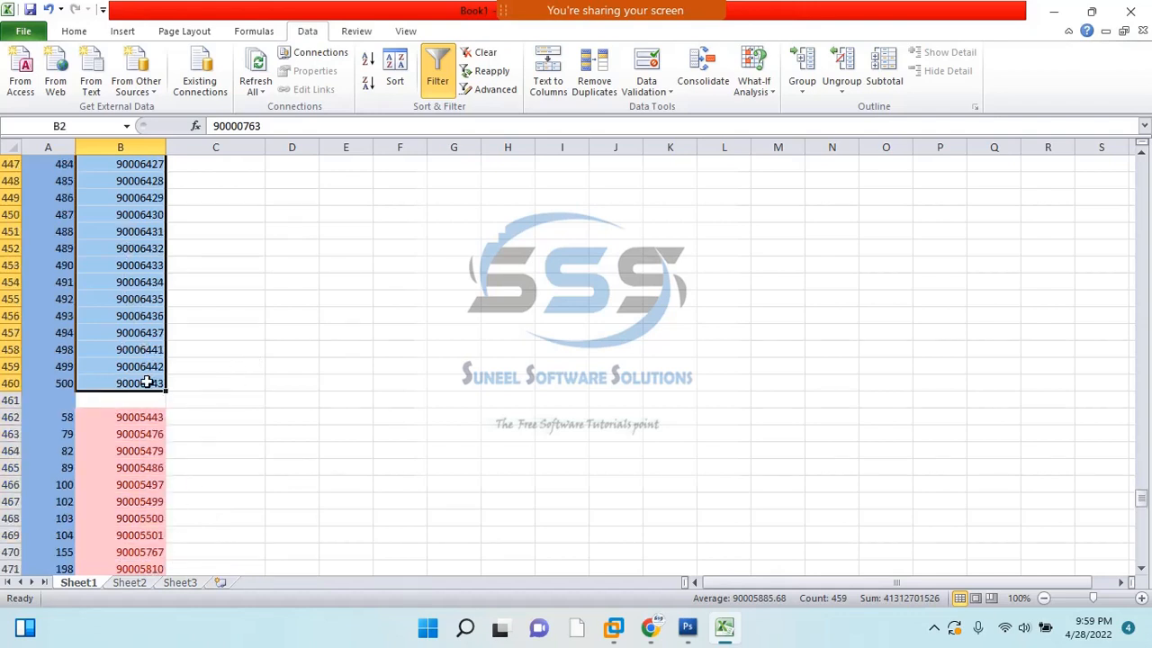
scroll(145, 378, "down", 2)
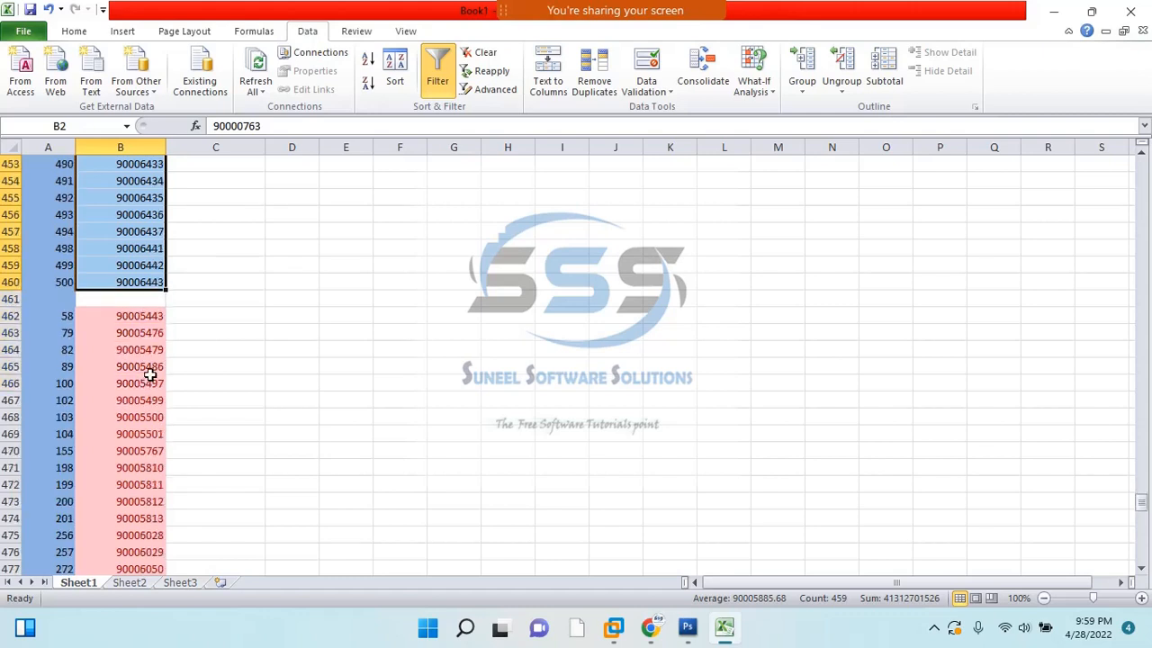
scroll(134, 311, "down", 1)
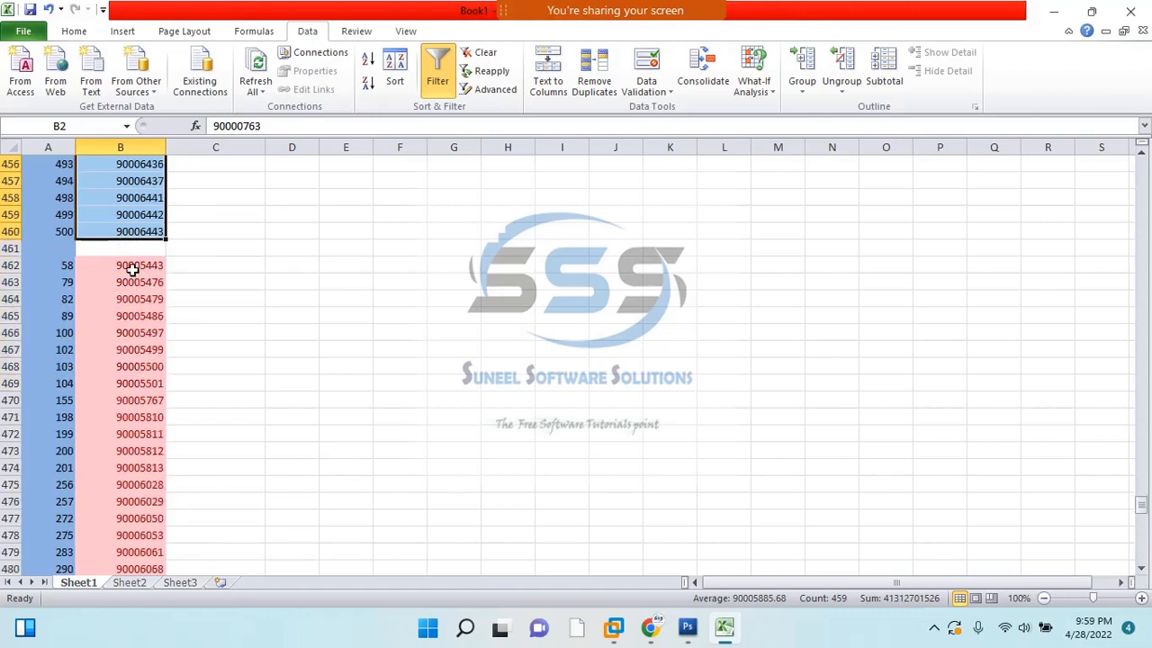
scroll(142, 329, "down", 20)
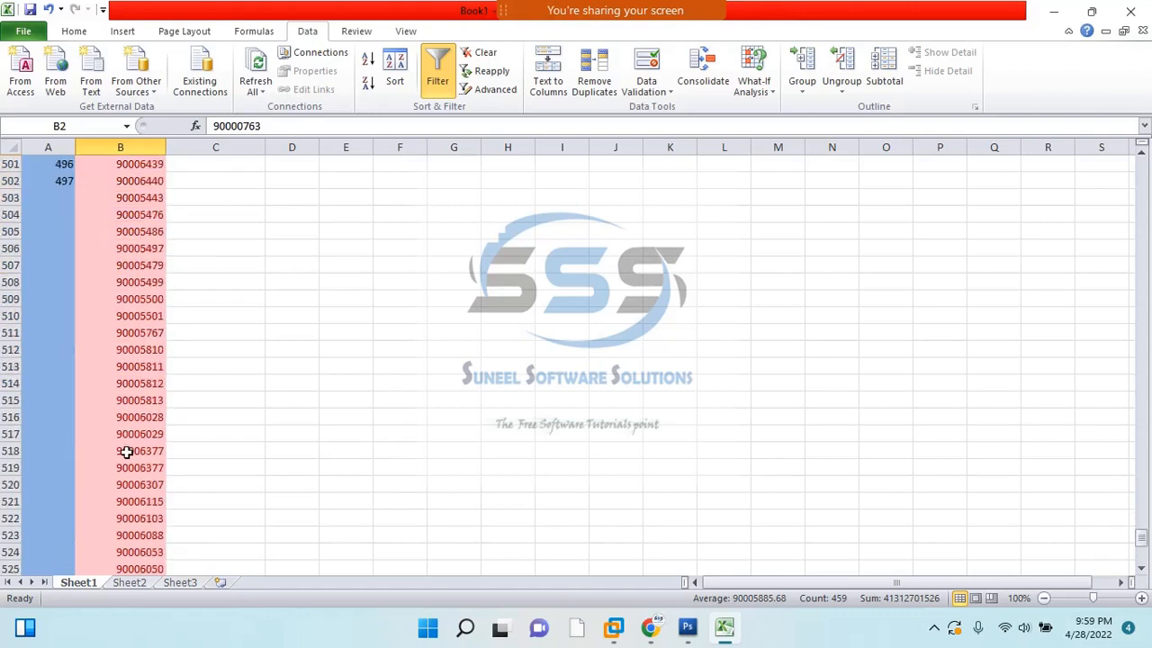
scroll(123, 406, "up", 20)
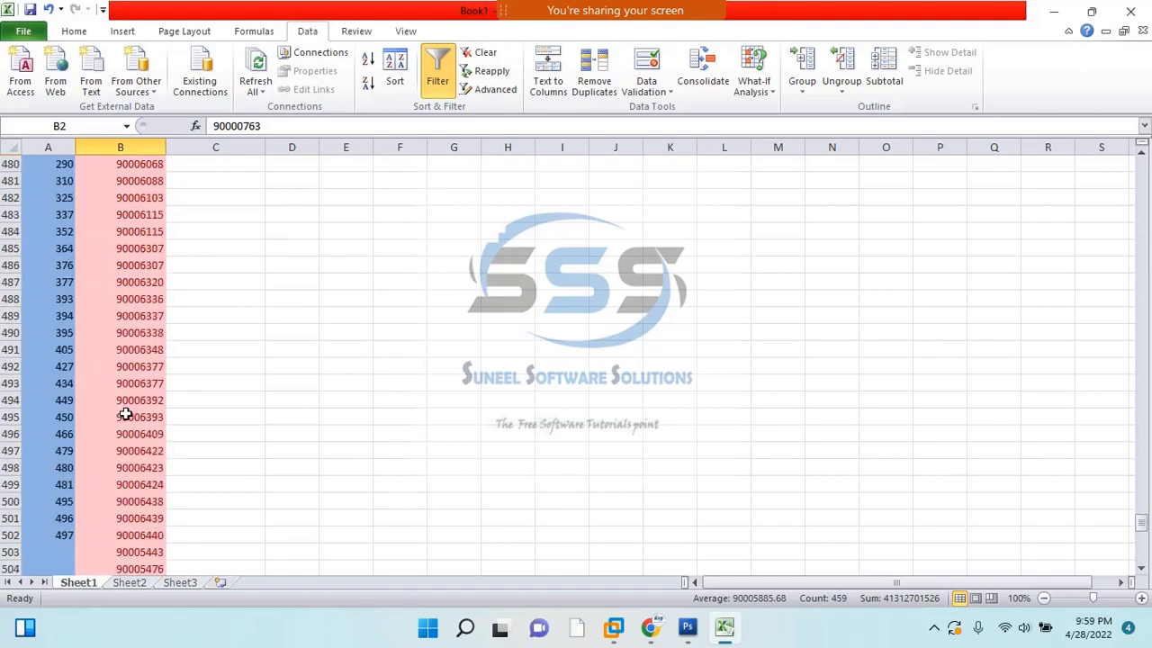
scroll(173, 407, "up", 7)
left_click(255, 403)
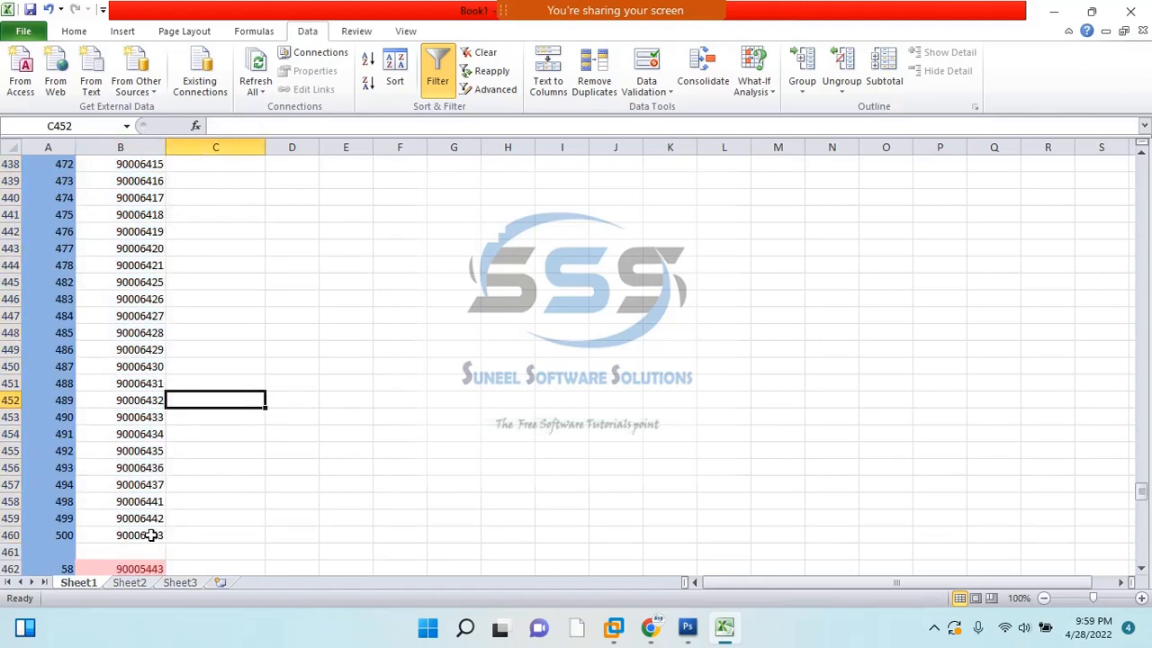
left_click_drag(152, 535, 85, 98)
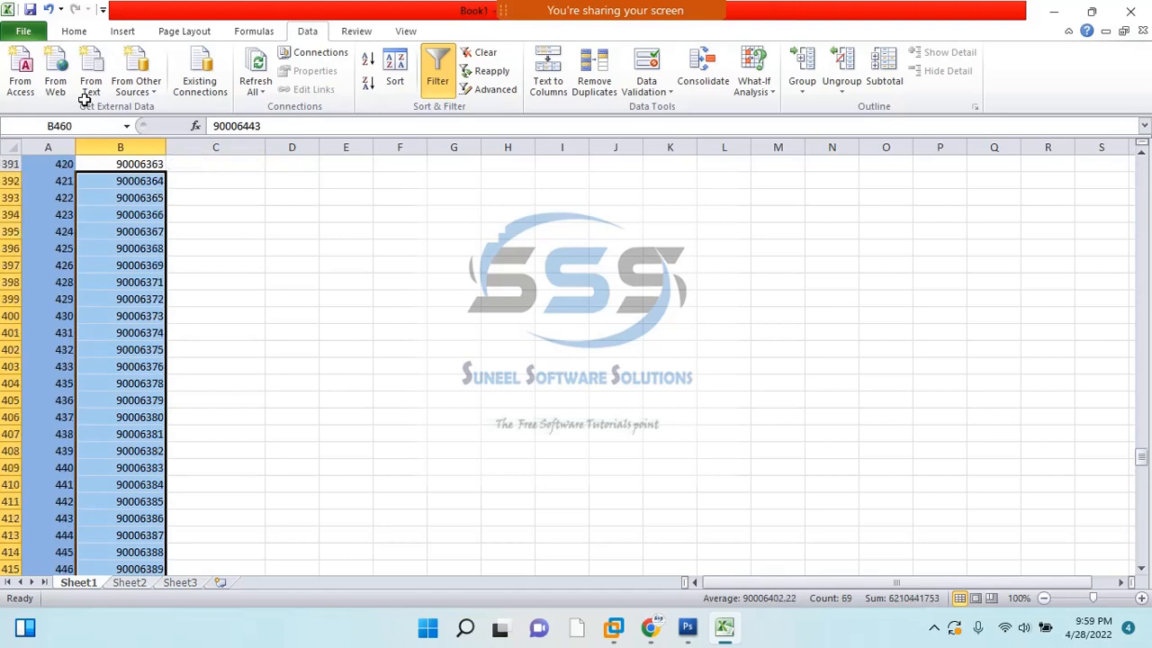
scroll(275, 322, "up", 5)
left_click_drag(1140, 458, 1115, 121)
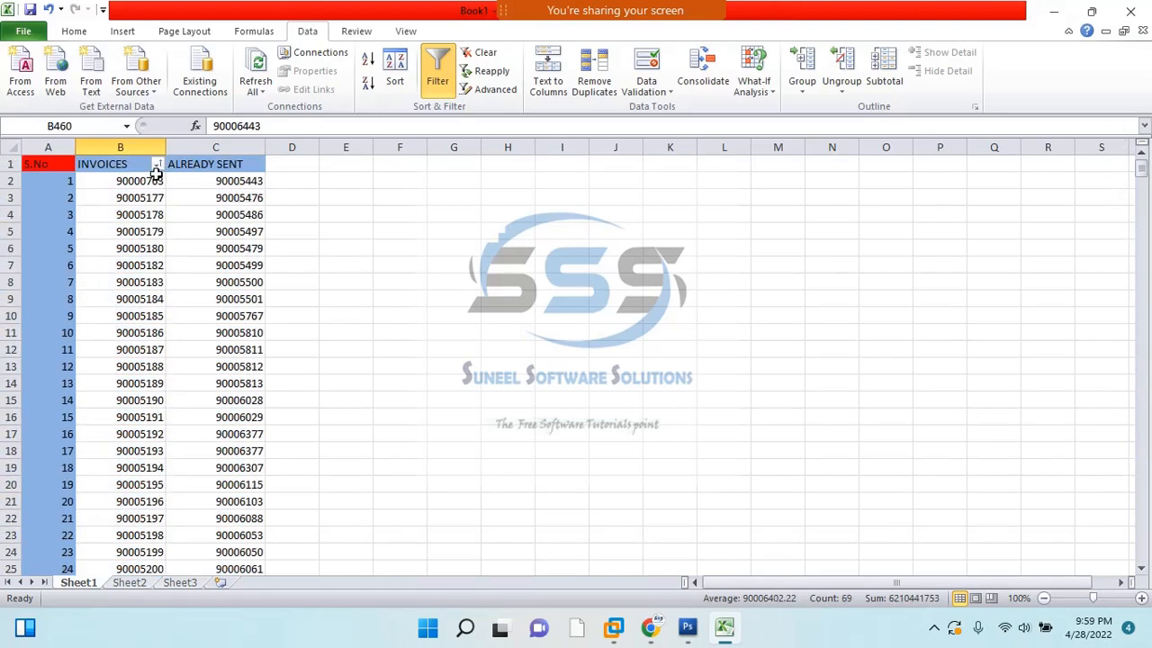